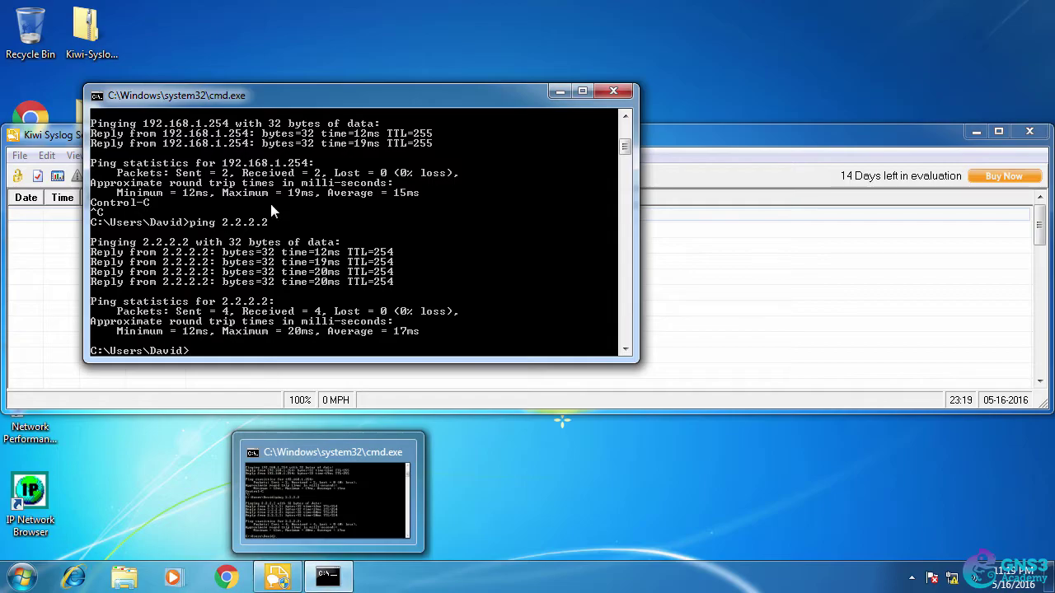
Run ipconfig to confirm address 192.168.1.108, then ping 1.1.1.1 and 2.2.2.2 with 0% loss
type("ipconfig")
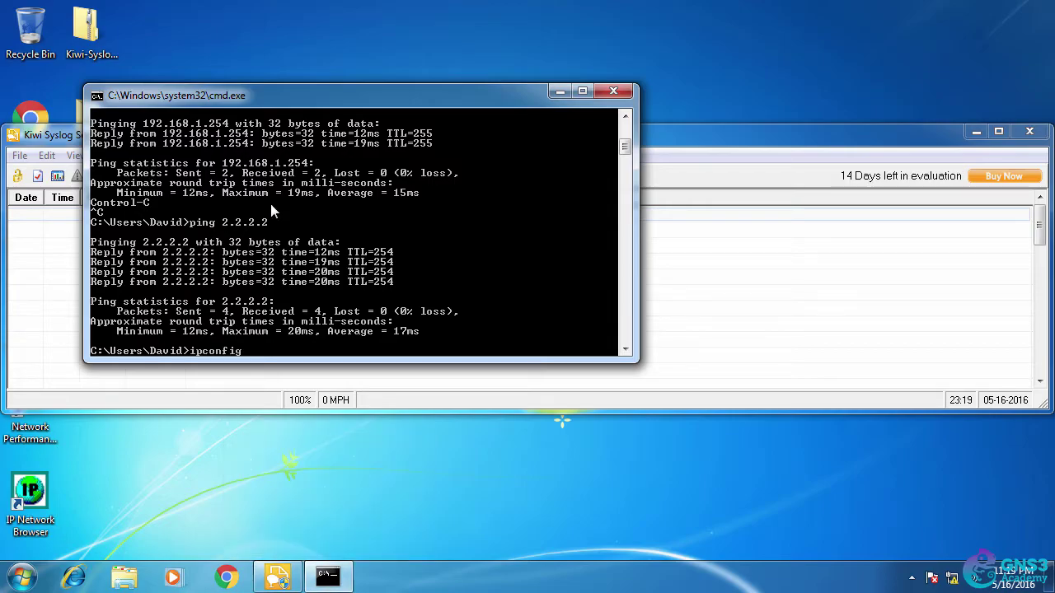
key("Return")
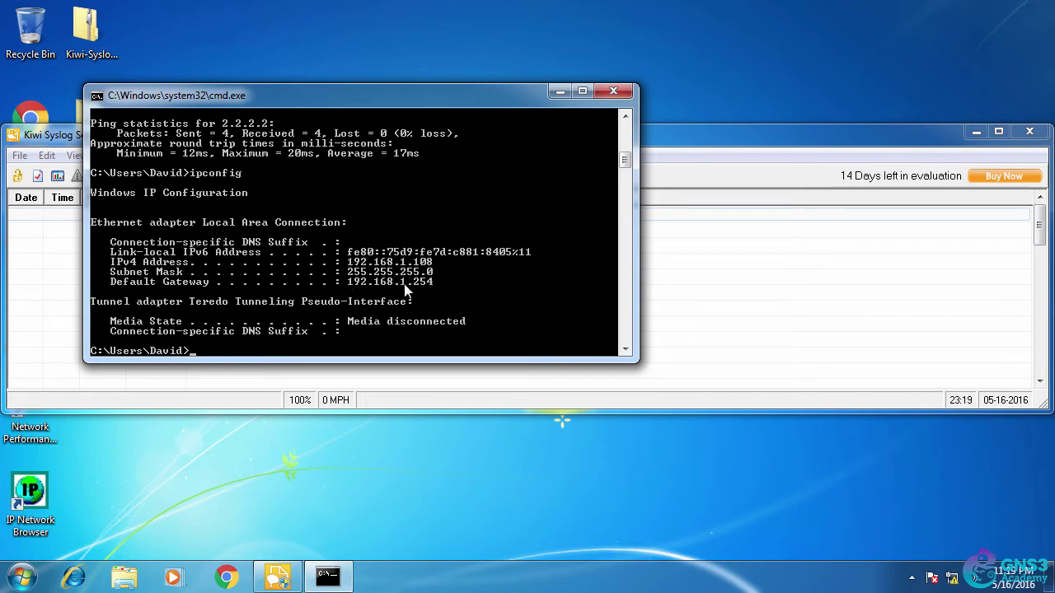
type("ping 1.1.1.1")
key("Return")
key("ctrl+c")
key("Up")
key("BackSpace")
key("BackSpace")
key("BackSpace")
type("2.2.2.2")
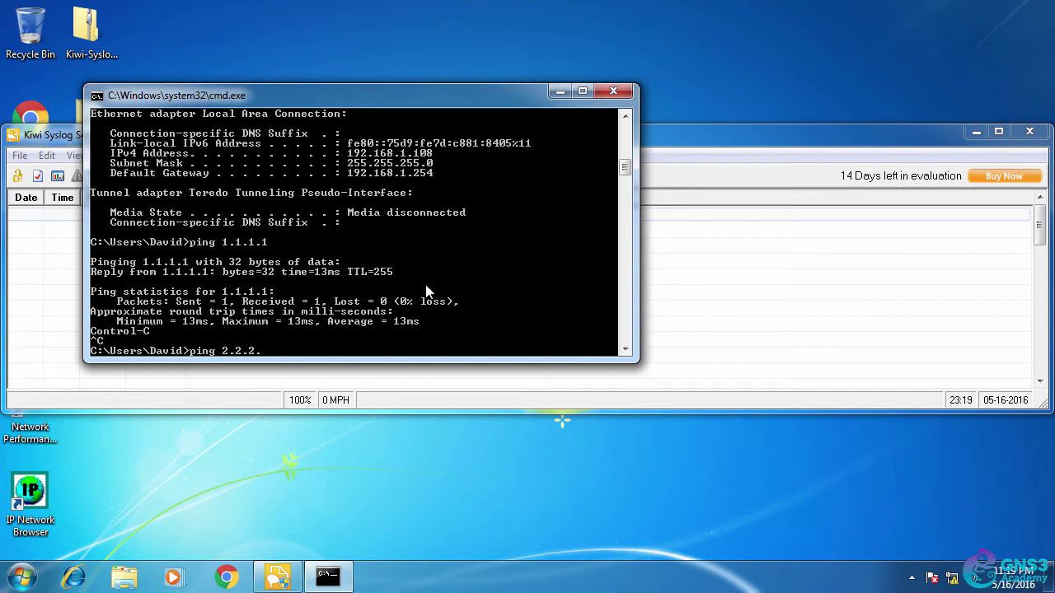
key("Return")
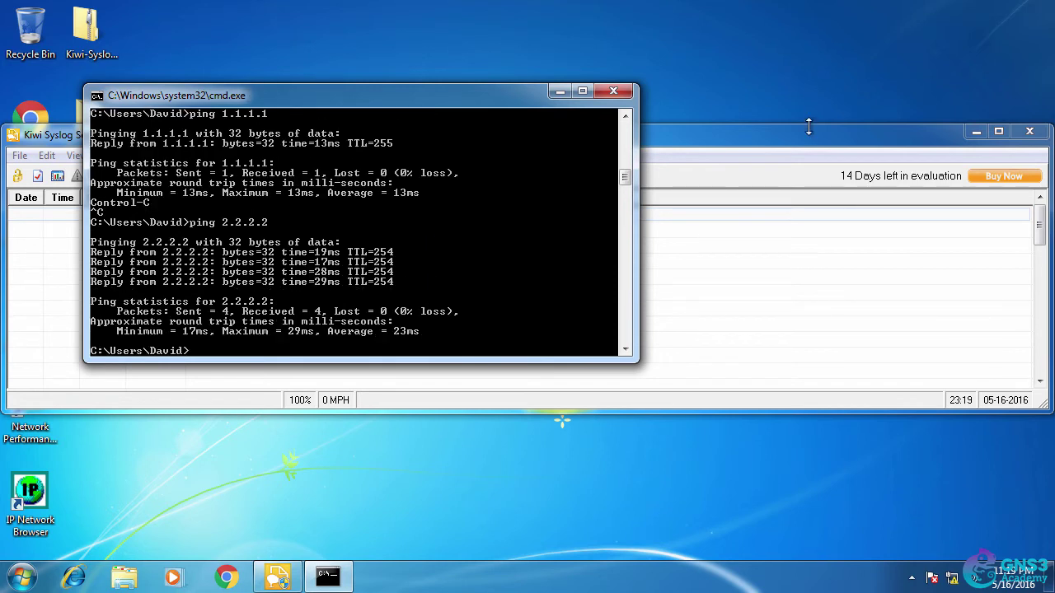
left_click(771, 156)
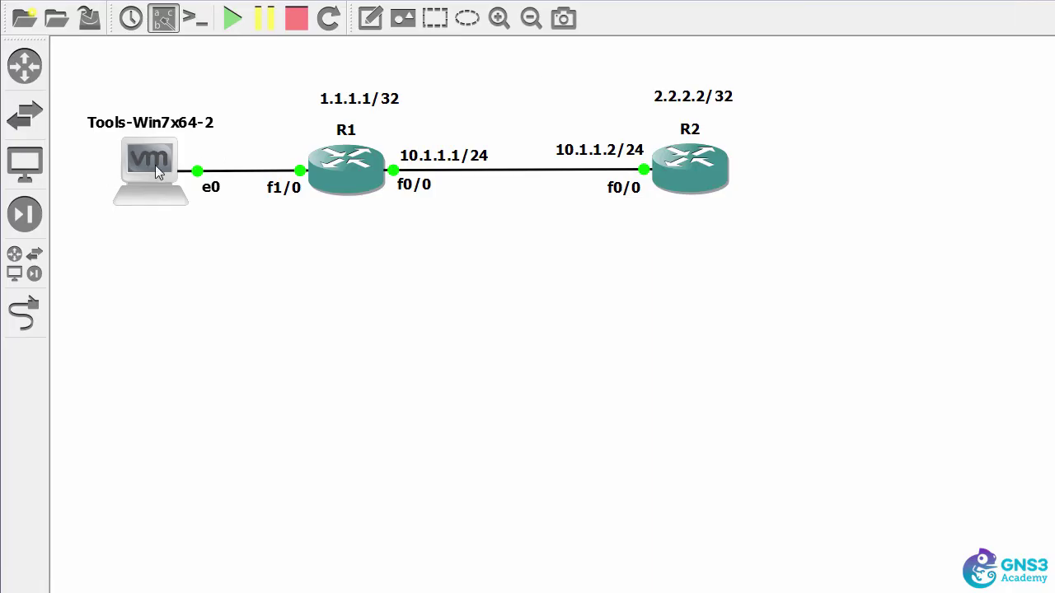
Enter R1's global configuration mode and list the logging command options, noting the host-address option
mouse_move(155, 165)
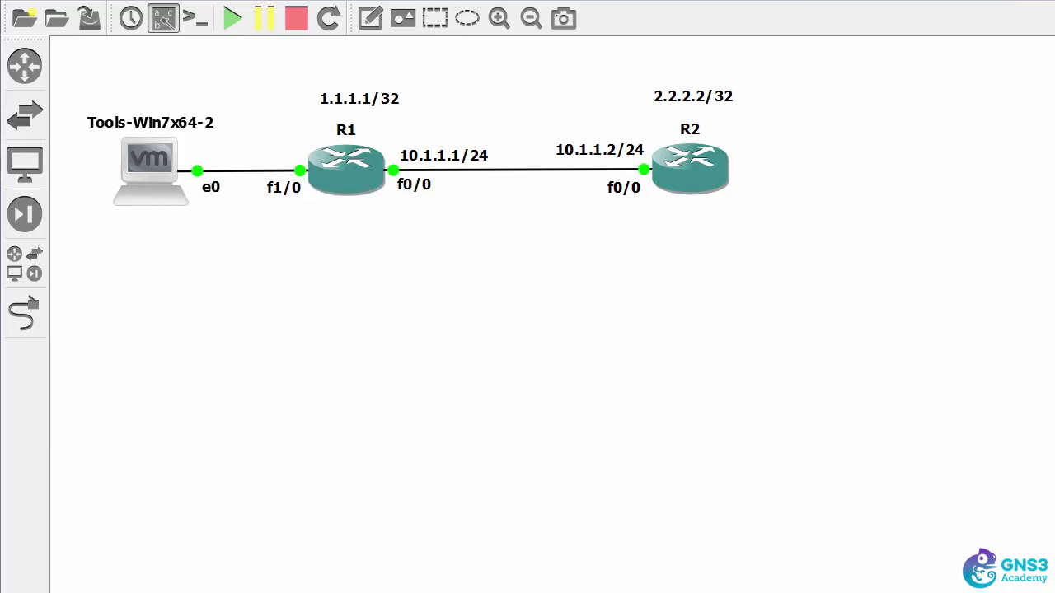
key("alt+Tab")
type("conf t")
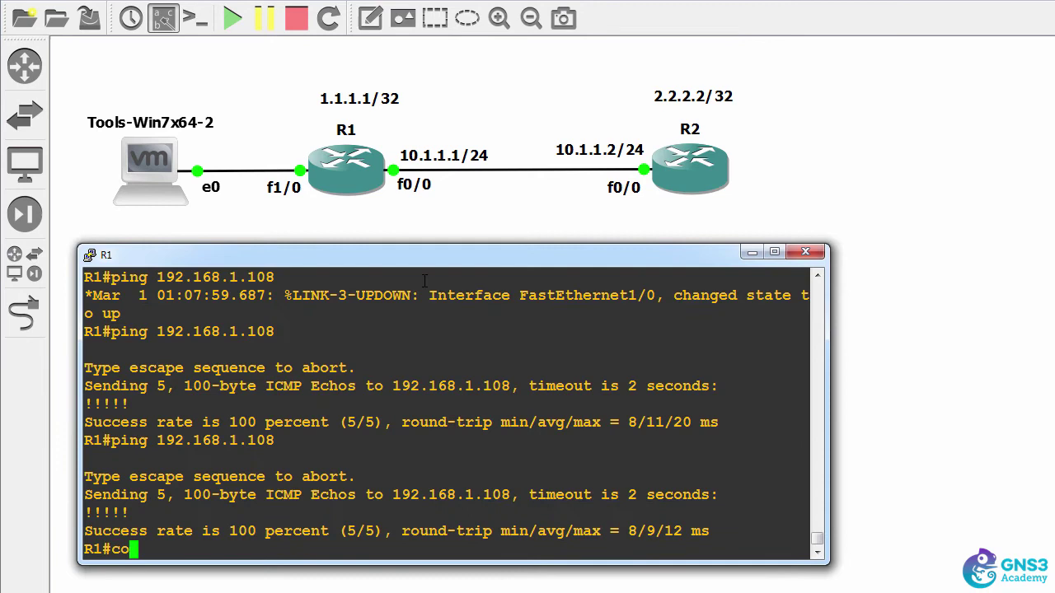
key("Return")
type("logg")
key("Tab")
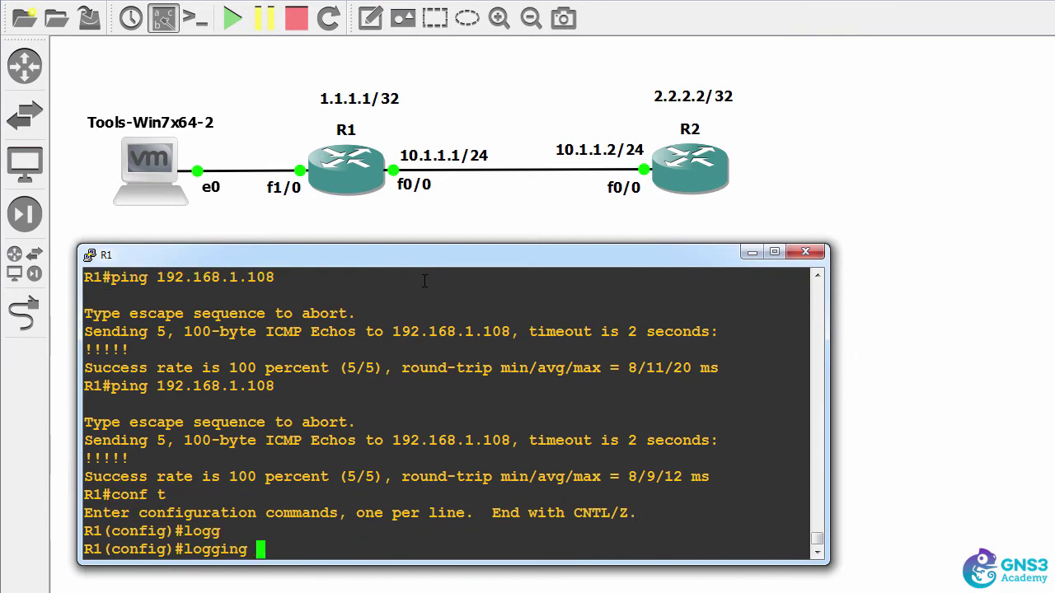
type("?")
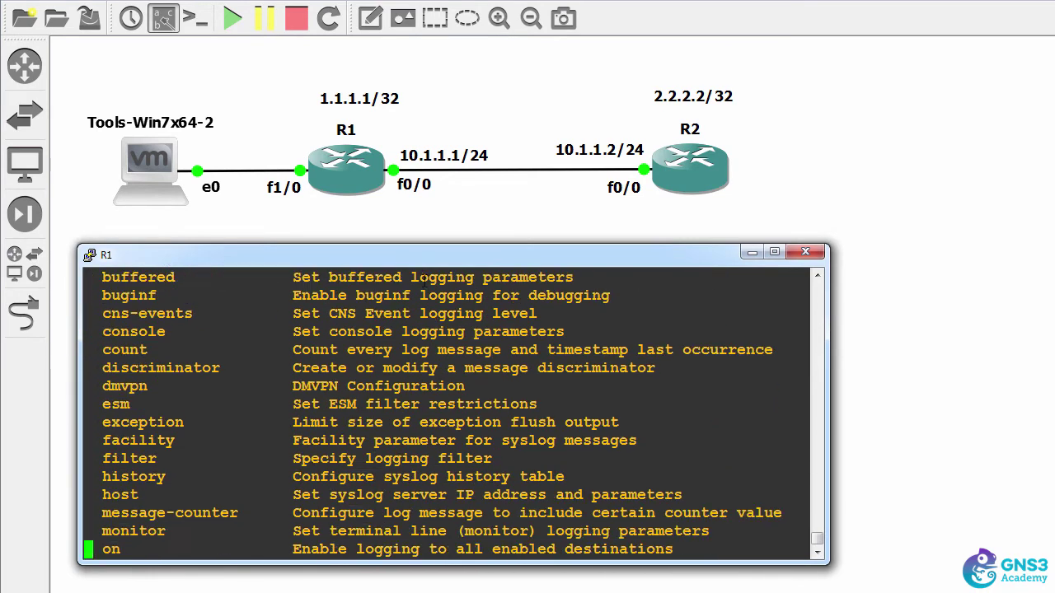
scroll(816, 285, "up", 3)
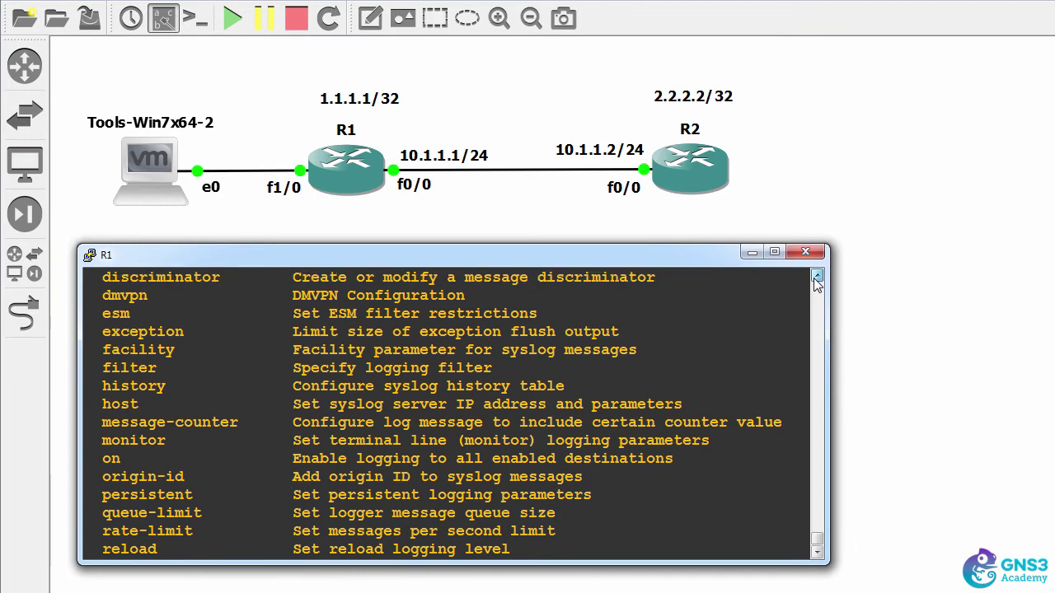
left_click_drag(102, 315, 626, 317)
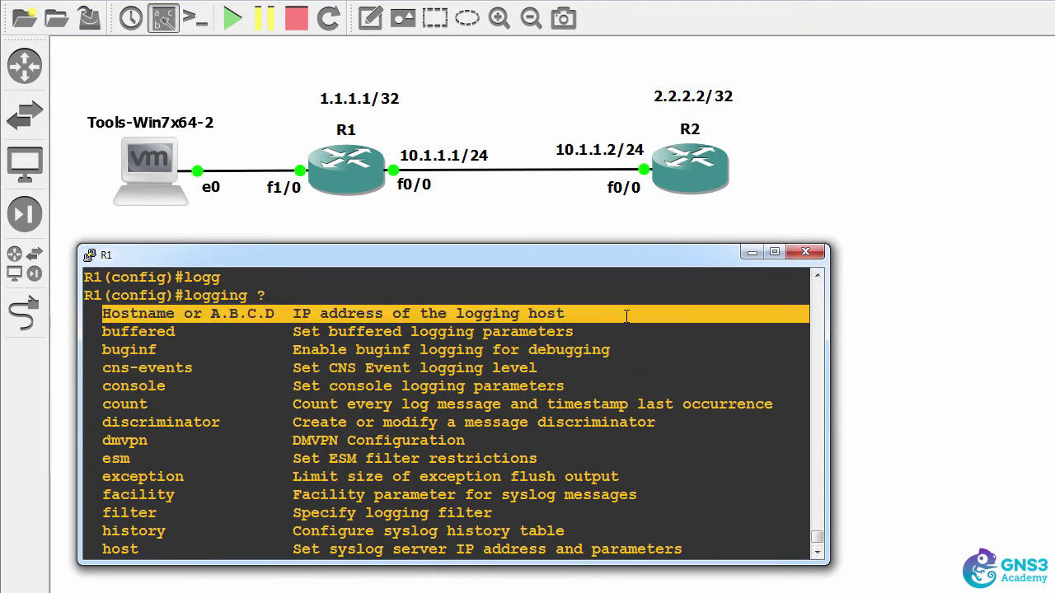
Enter logging 192.168.1.108 on R1 and recheck the PC's address with ipconfig
type("92.")
key("BackSpace")
key("BackSpace")
key("BackSpace")
type("192")
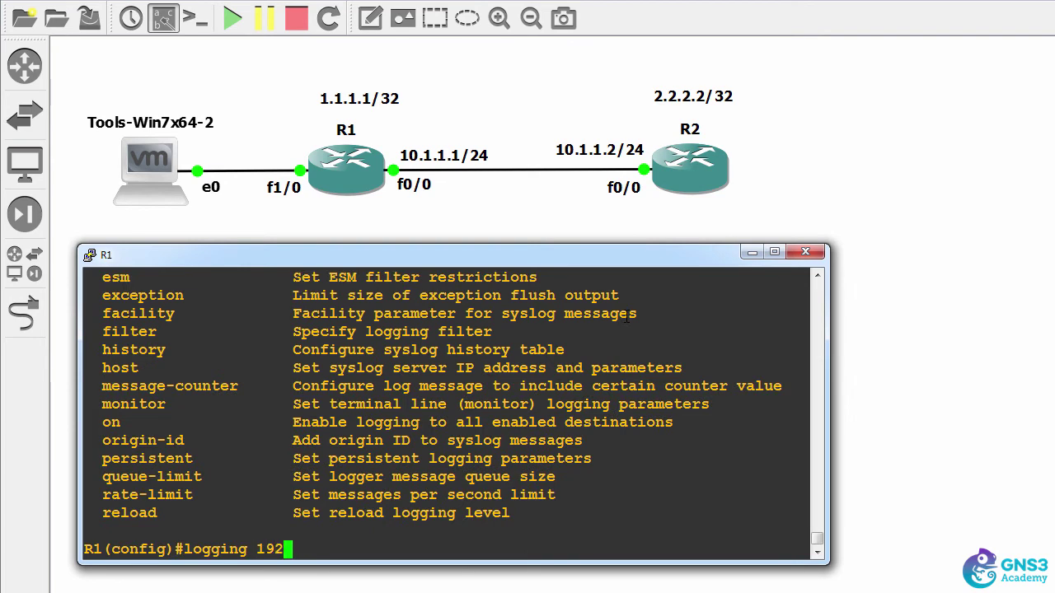
type(".168.1.100")
key("BackSpace")
type("8")
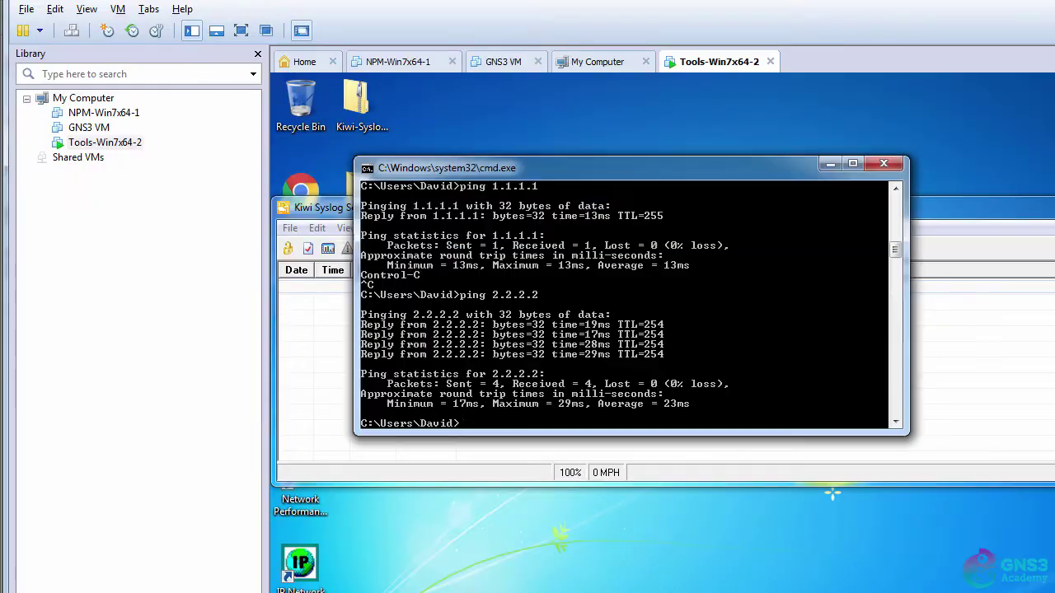
type("ip")
type("ciconfig")
key("Return")
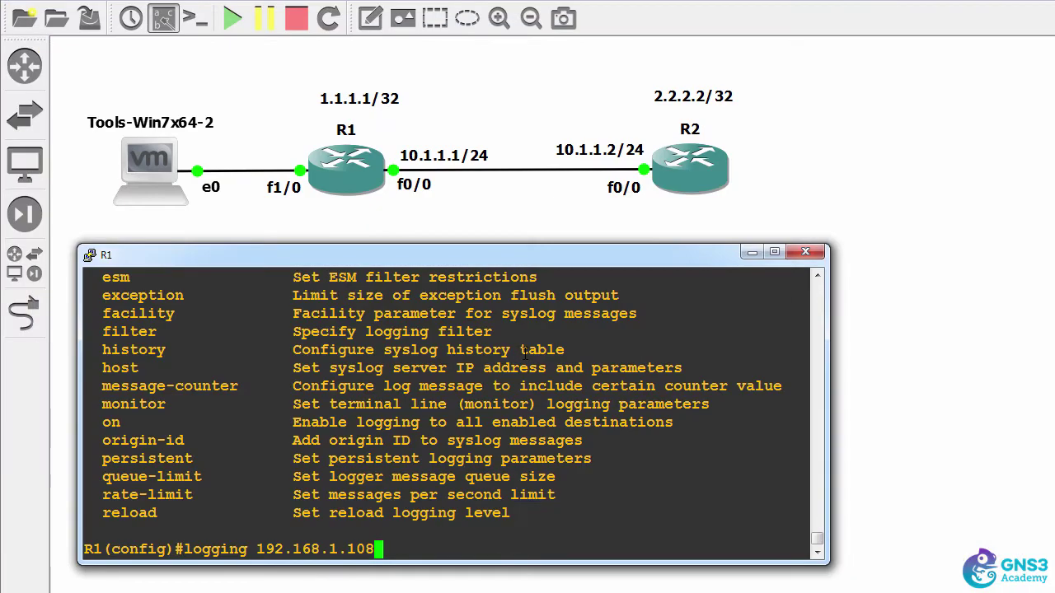
Apply syslog host 192.168.1.108 and logging trap 7 on R1, then reposition R2's console
key("Return")
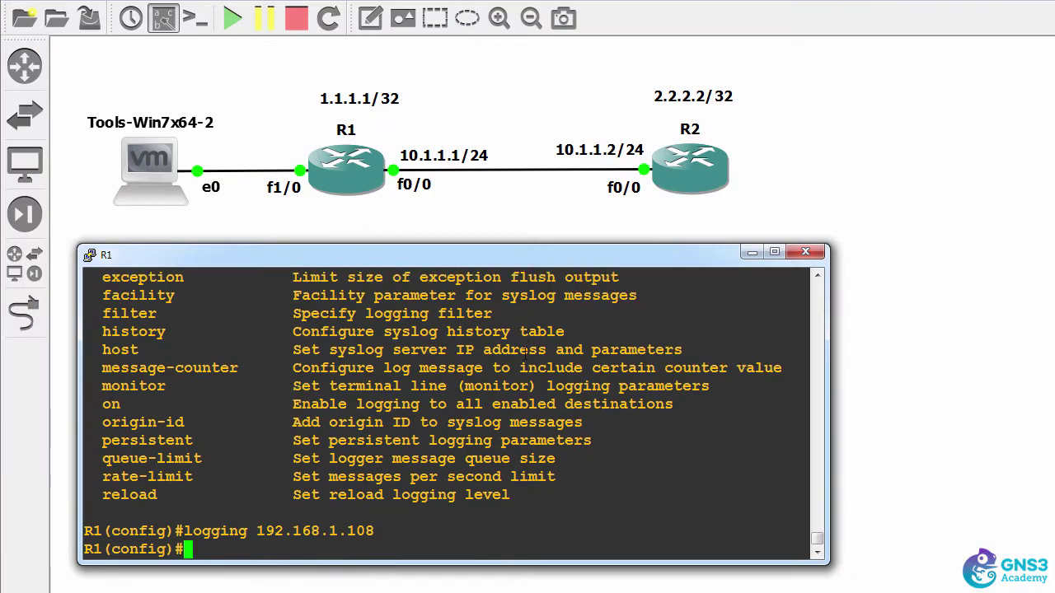
type("logg")
key("Tab")
type("tr")
key("Tab")
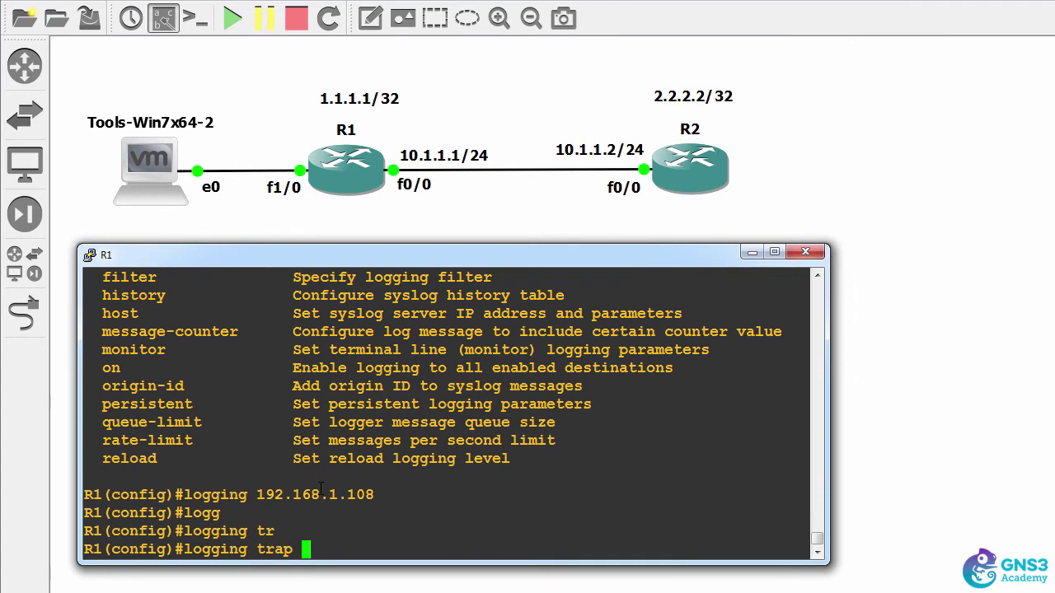
type("7")
key("Return")
key("alt+Tab")
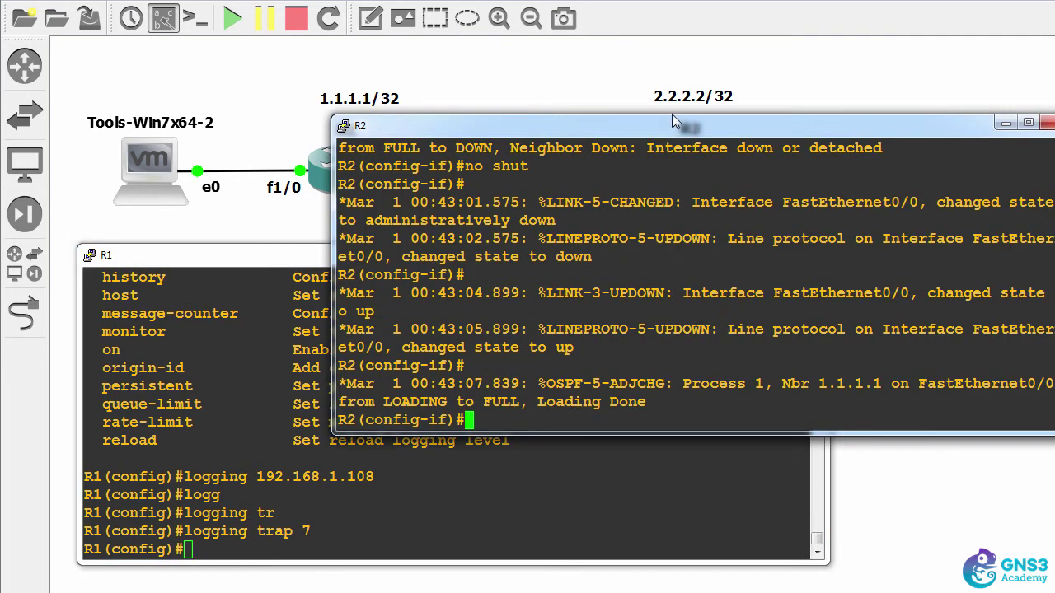
left_click_drag(671, 122, 702, 240)
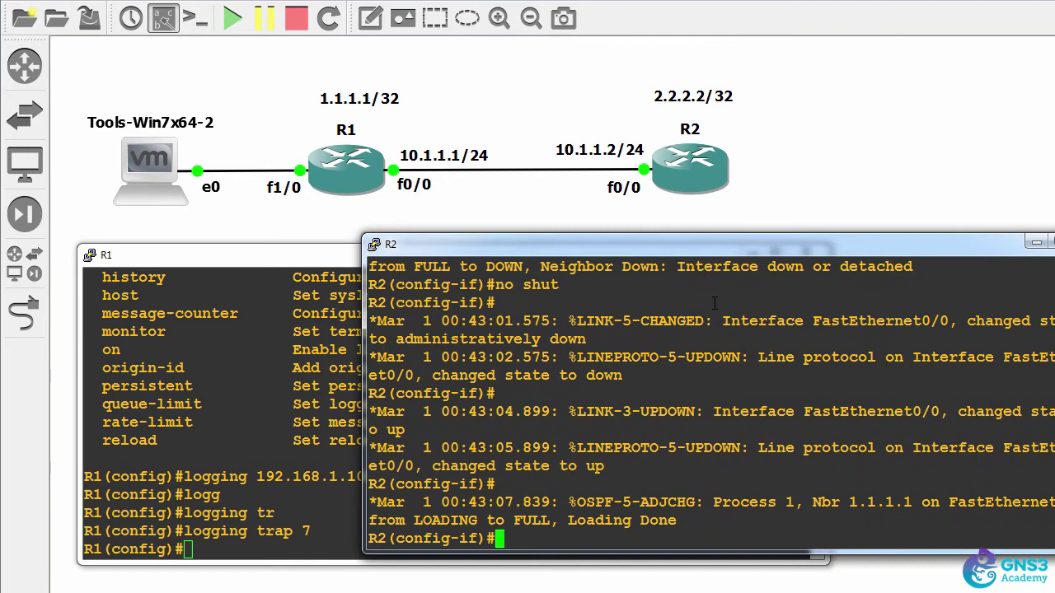
Exit config mode, run show log, and highlight debugging trap level, host 192.168.1.108 and message count
left_click(263, 370)
type("end")
key("Return")
type("show log")
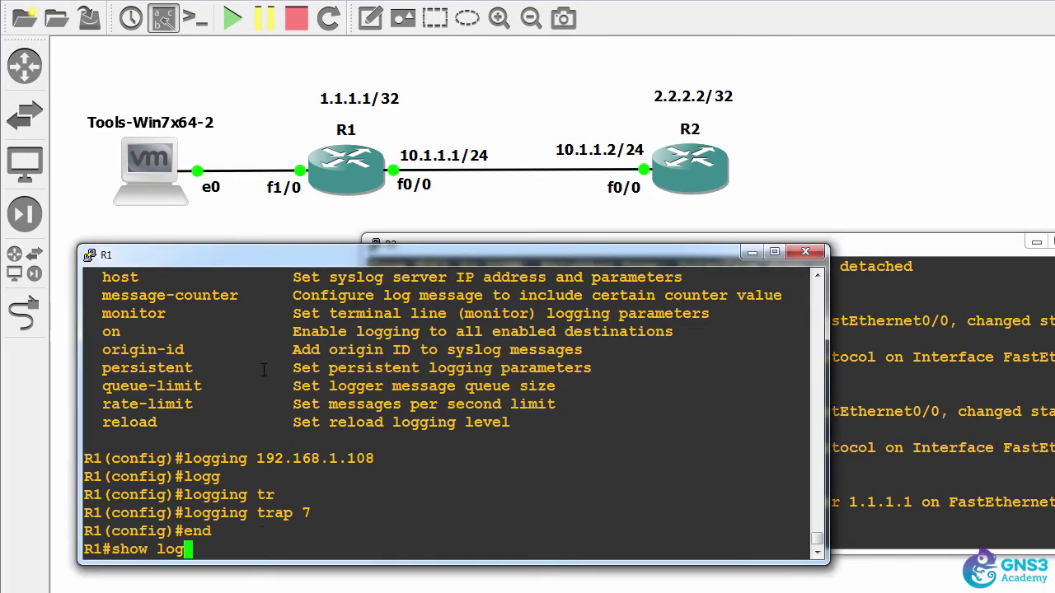
key("Return")
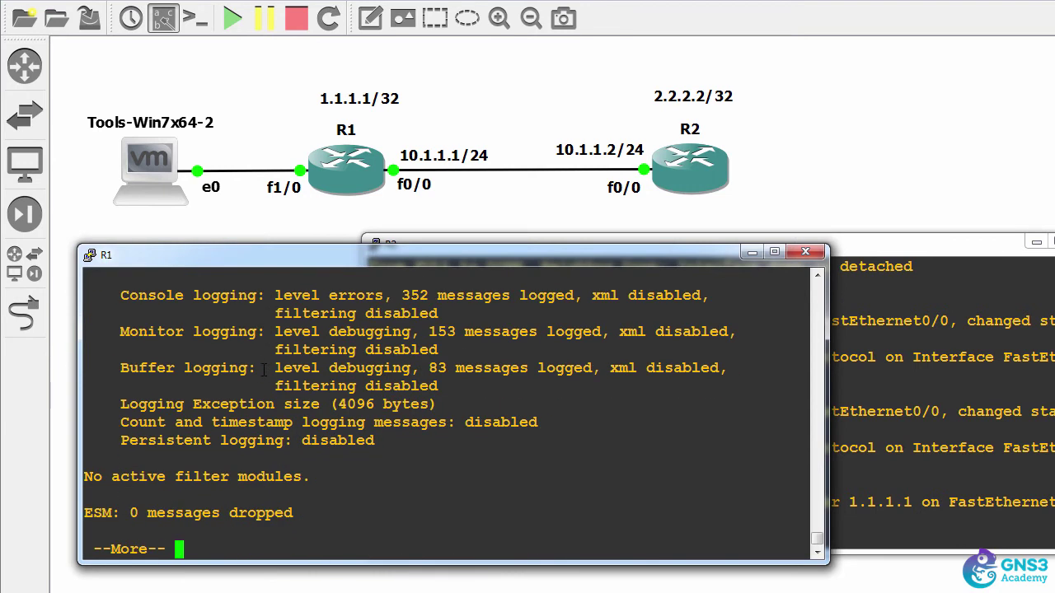
key("Return")
key("Return")
key("Return")
key("Return")
key("Return")
key("Return")
key("Return")
key("Return")
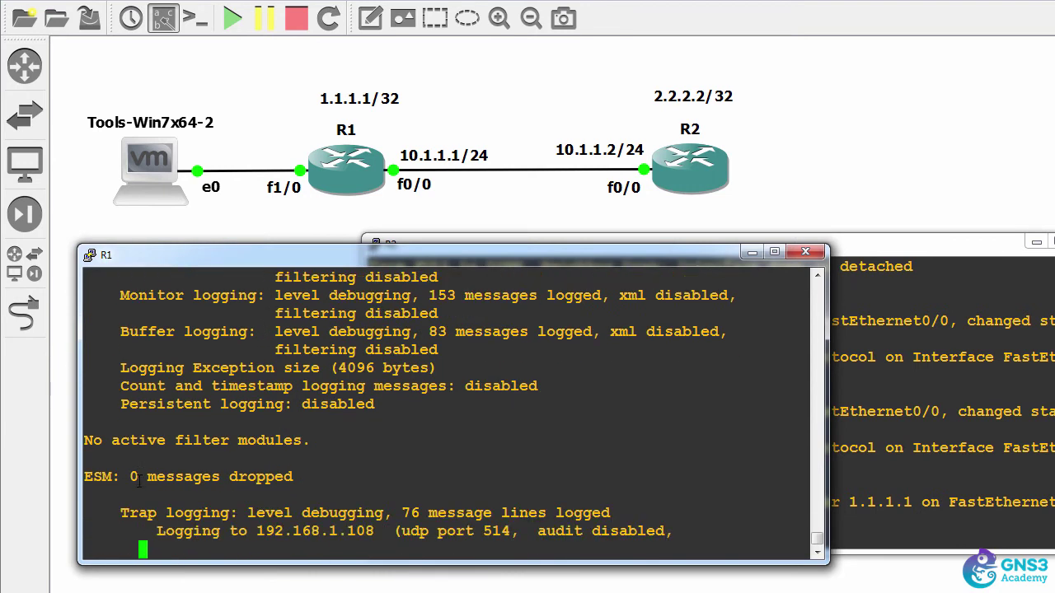
left_click_drag(102, 404, 427, 403)
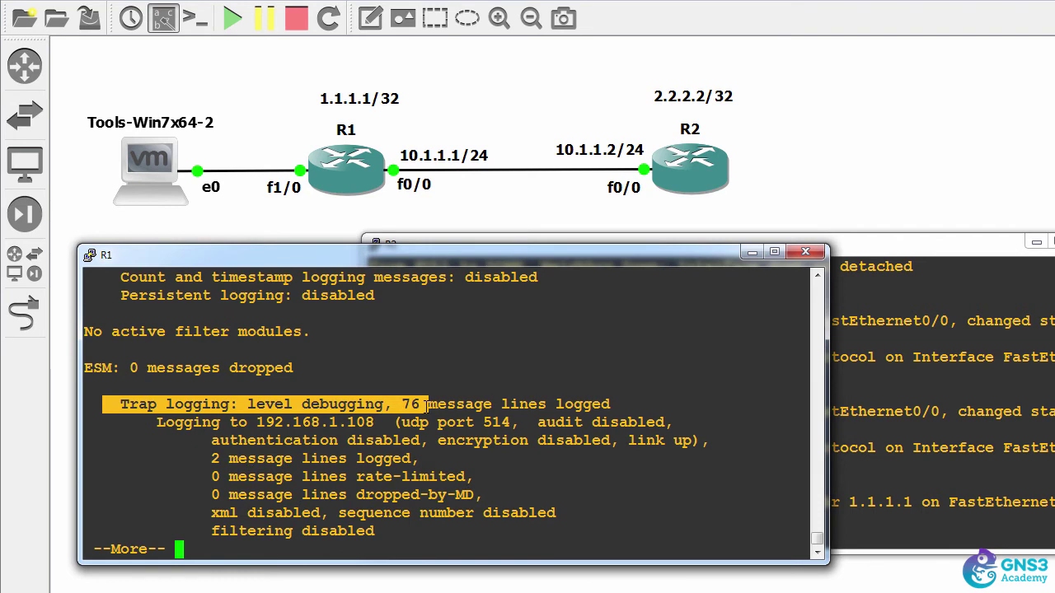
left_click_drag(152, 422, 406, 422)
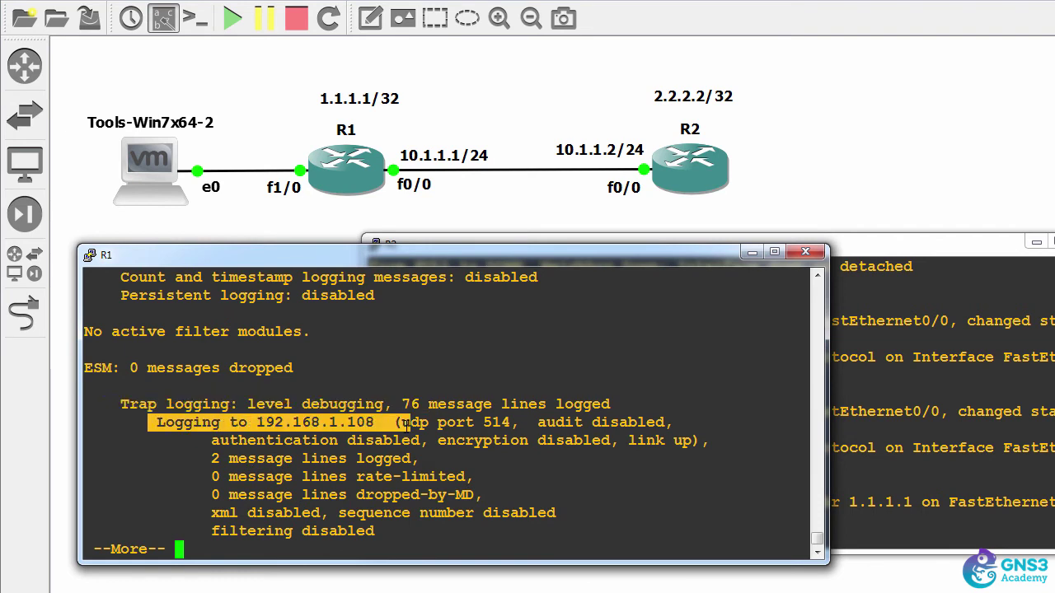
left_click_drag(175, 458, 807, 458)
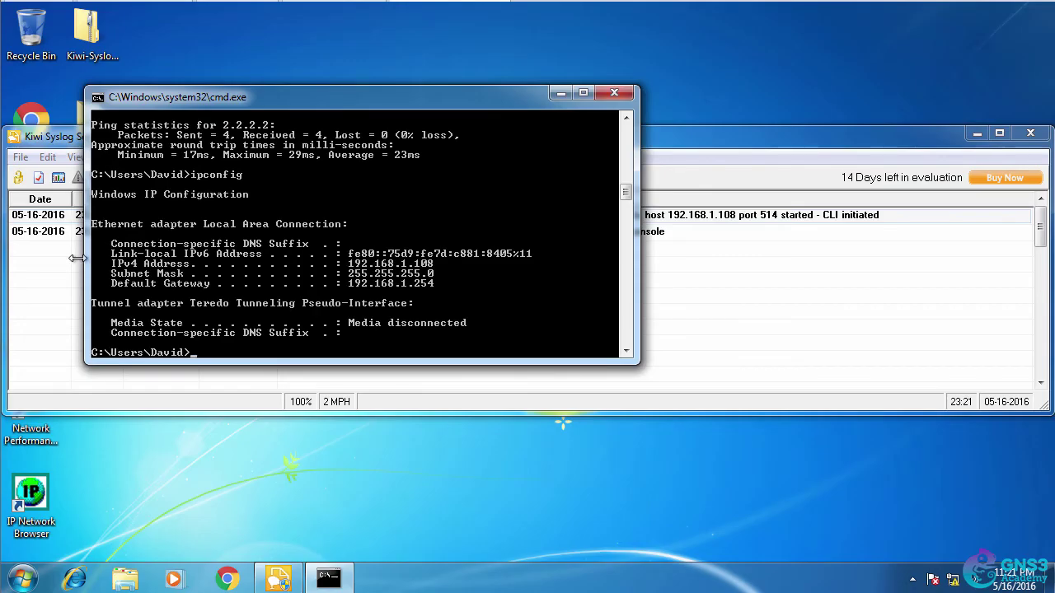
left_click(66, 271)
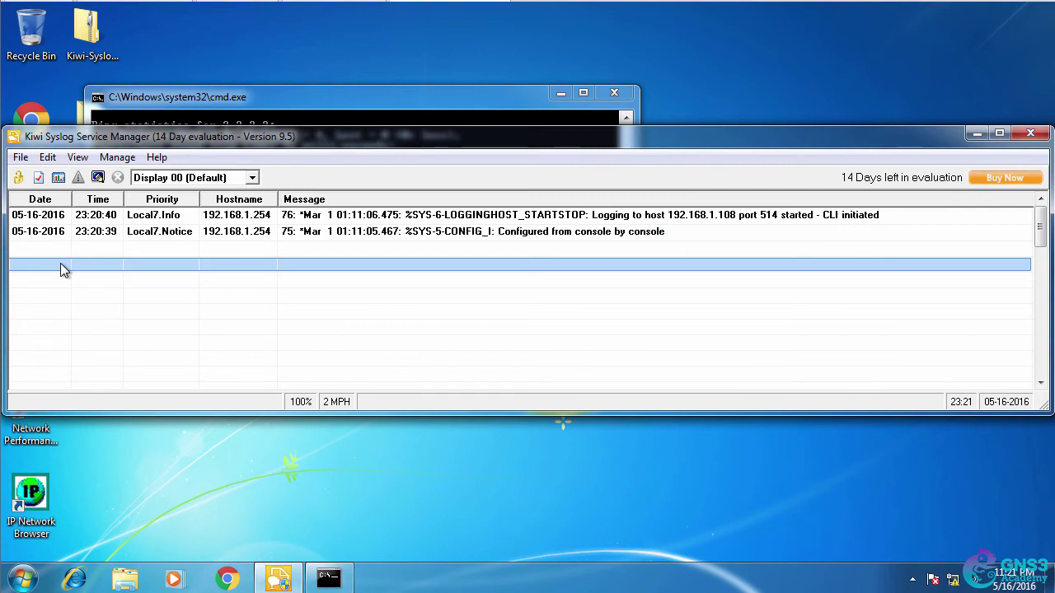
left_click(264, 216)
left_click(265, 234)
left_click(261, 217)
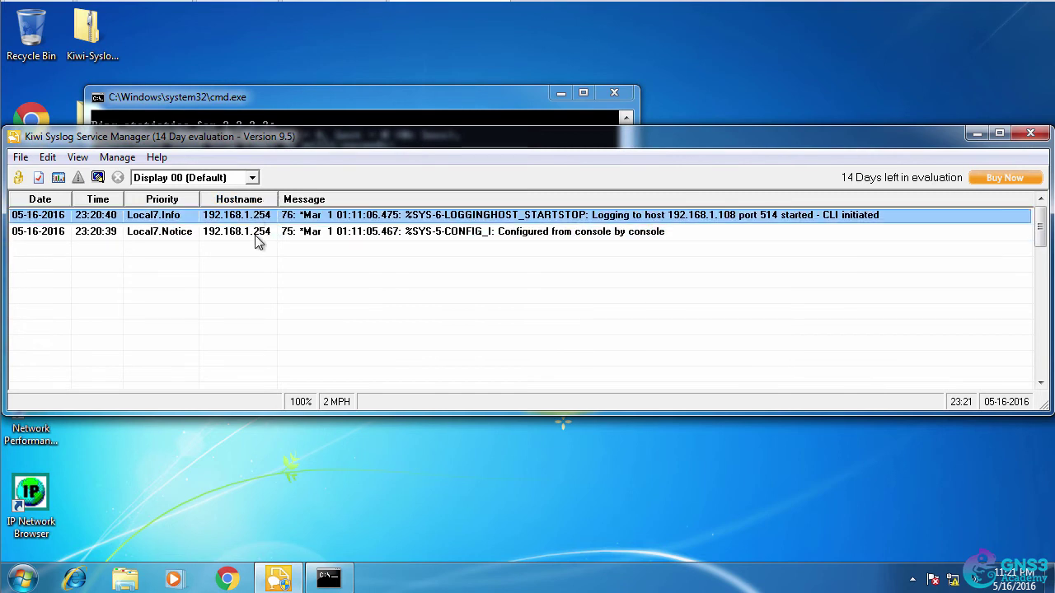
left_click(258, 233)
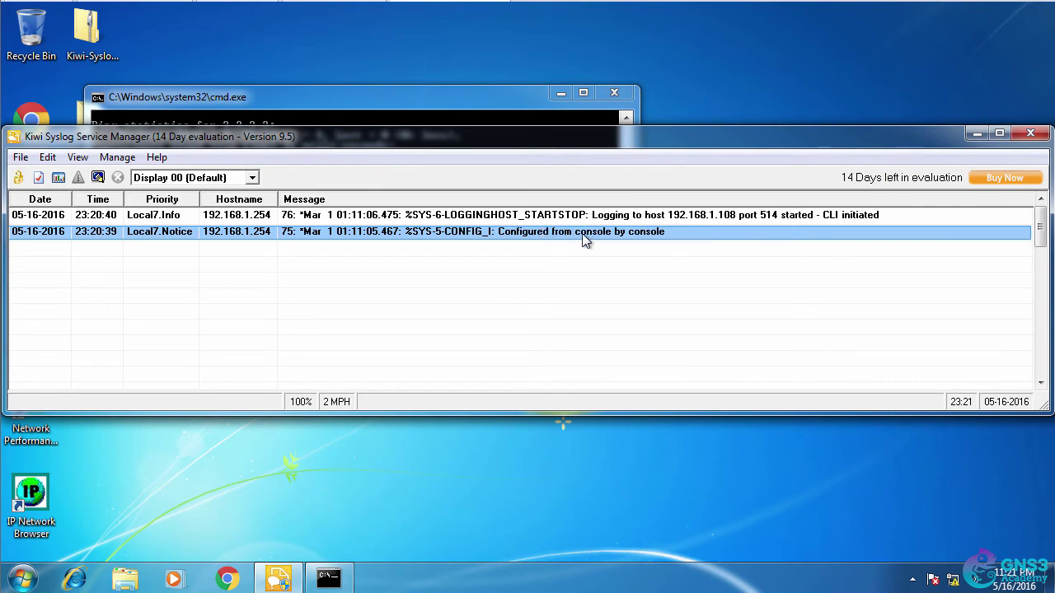
left_click(560, 217)
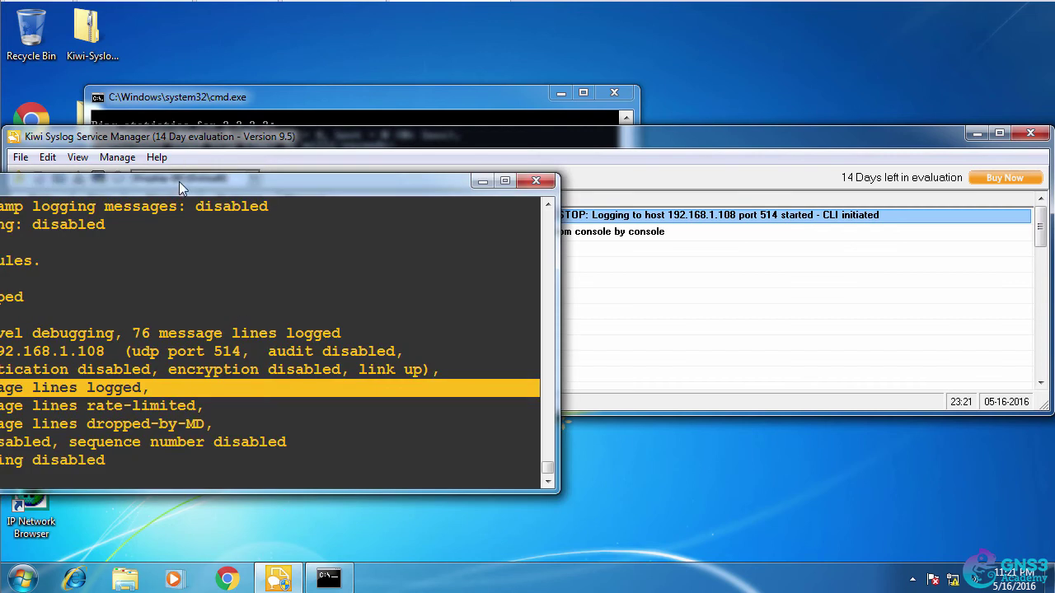
Enter and exit R1's configuration mode to trigger a CONFIG_I syslog message in Kiwi
left_click_drag(179, 181, 384, 260)
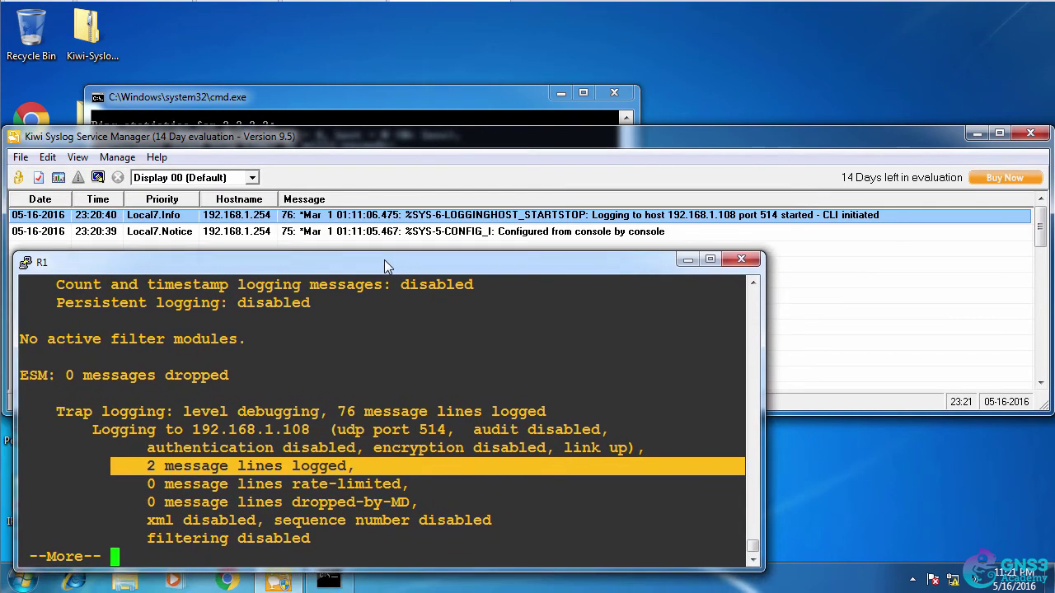
type("conf t")
key("Return")
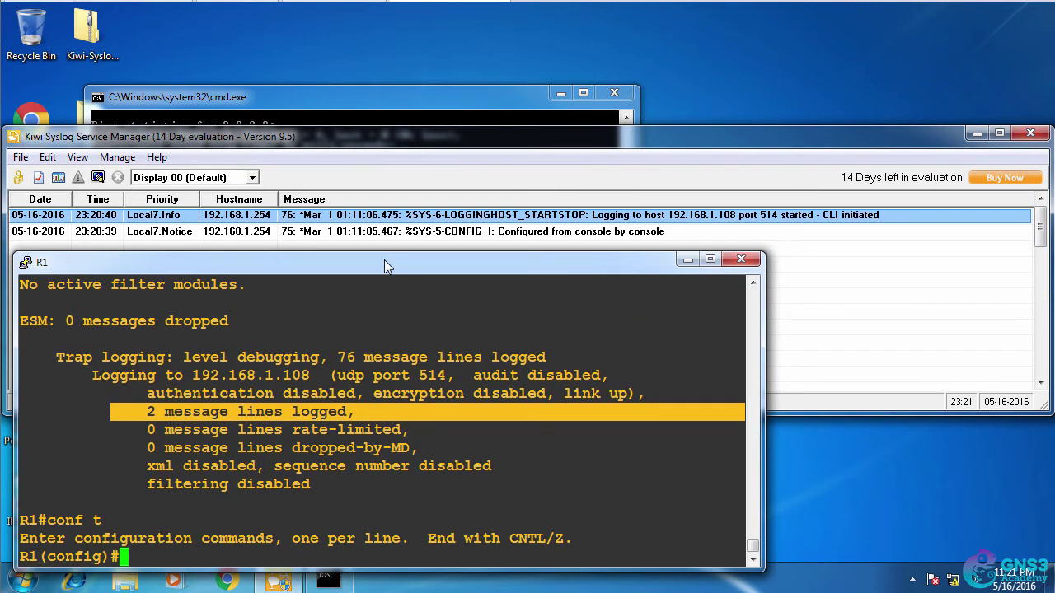
key("ctrl+z")
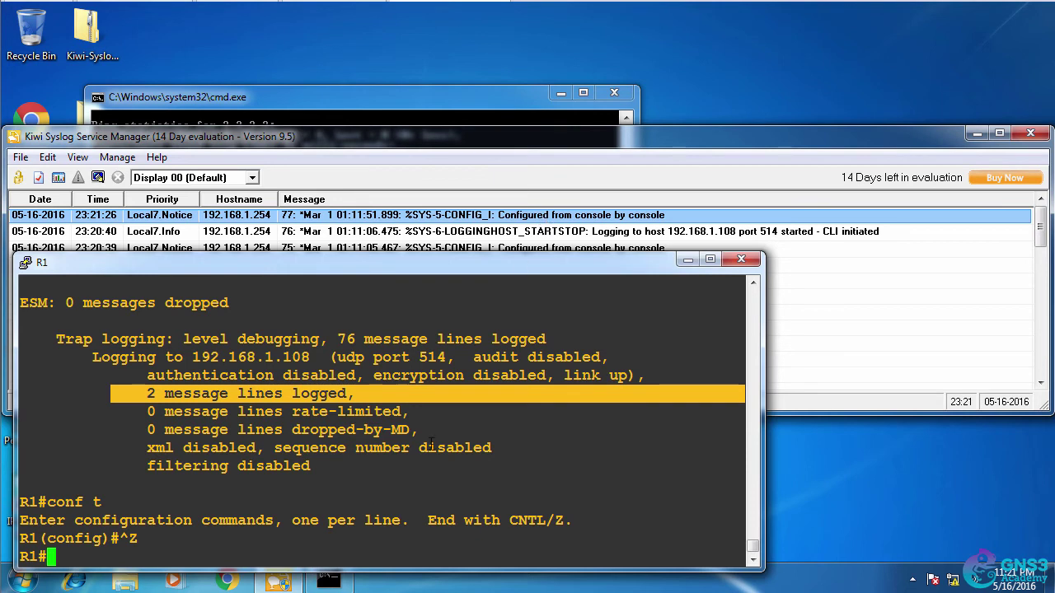
Enable terminal monitor on R1 and run sh log, noting console logging is at level errors
type("term mon")
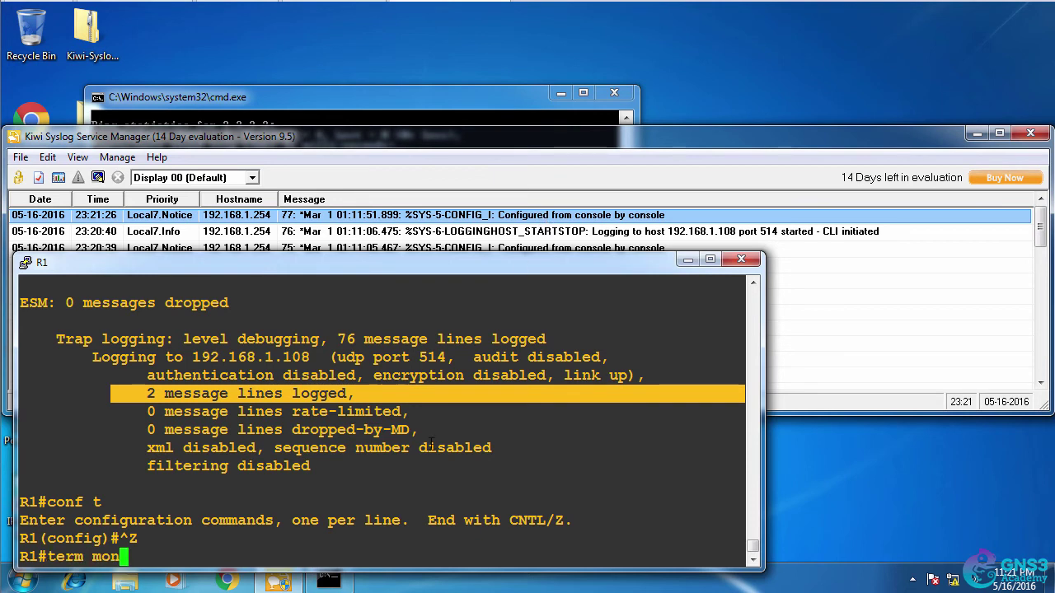
key("Return")
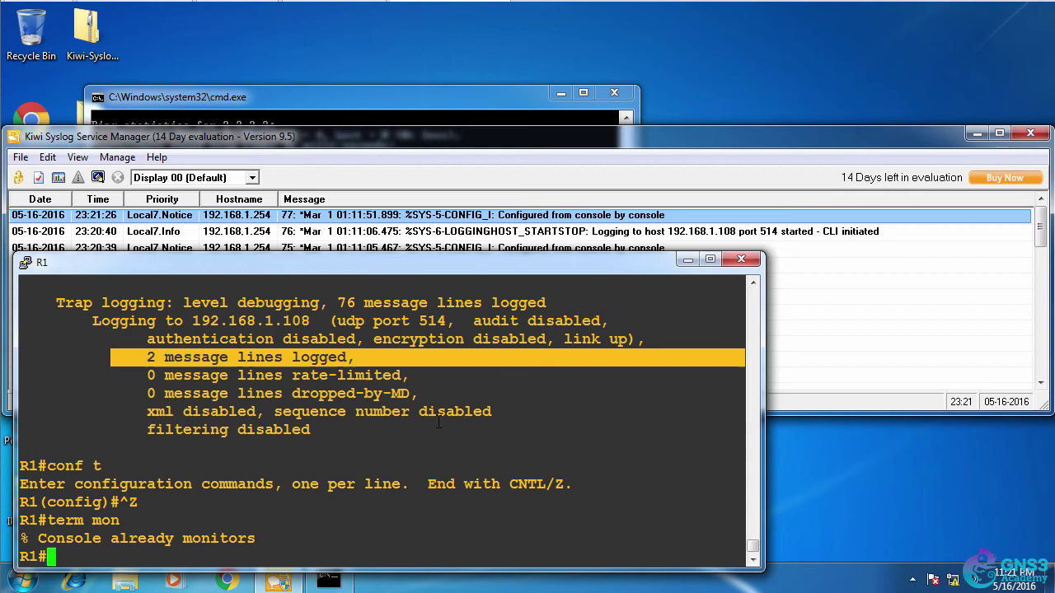
type("sh log")
key("Return")
left_click_drag(50, 342, 323, 343)
Set R1's logging console to level 7 and return to privileged mode
type("conf t")
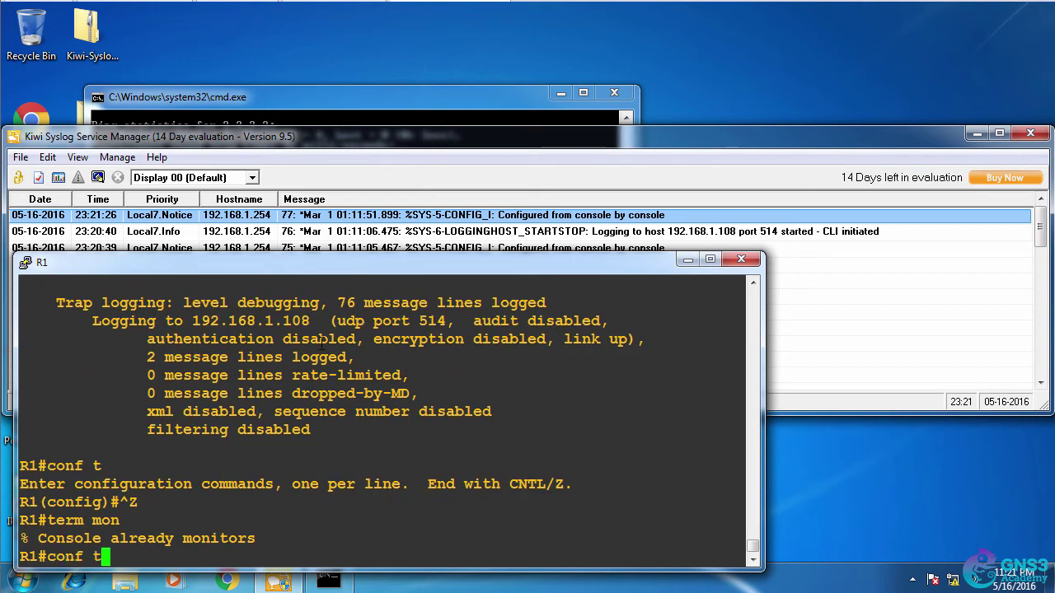
key("Return")
type("logg ")
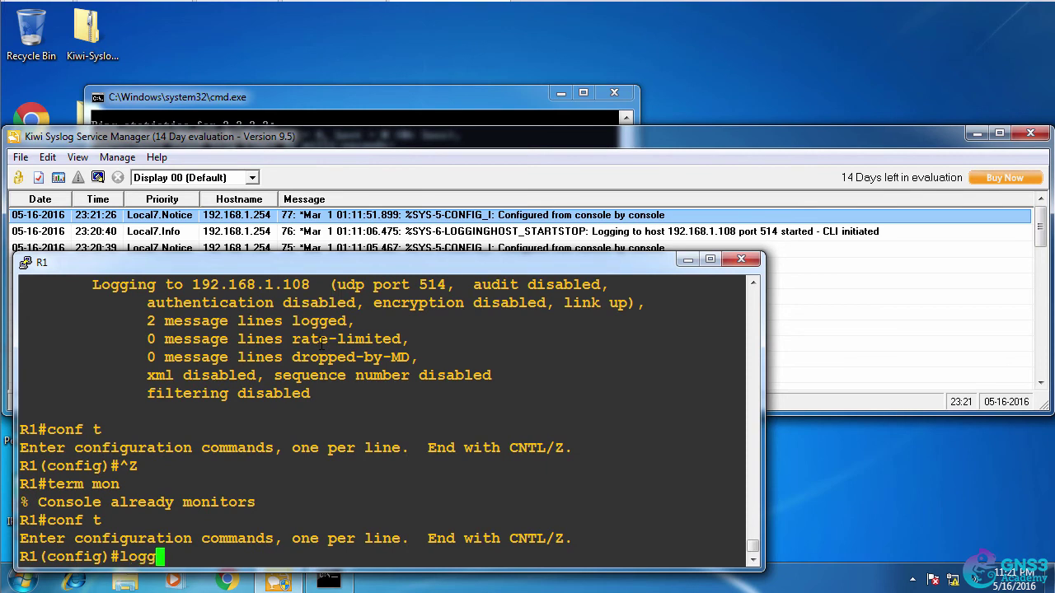
type("con")
key("Tab")
type("7")
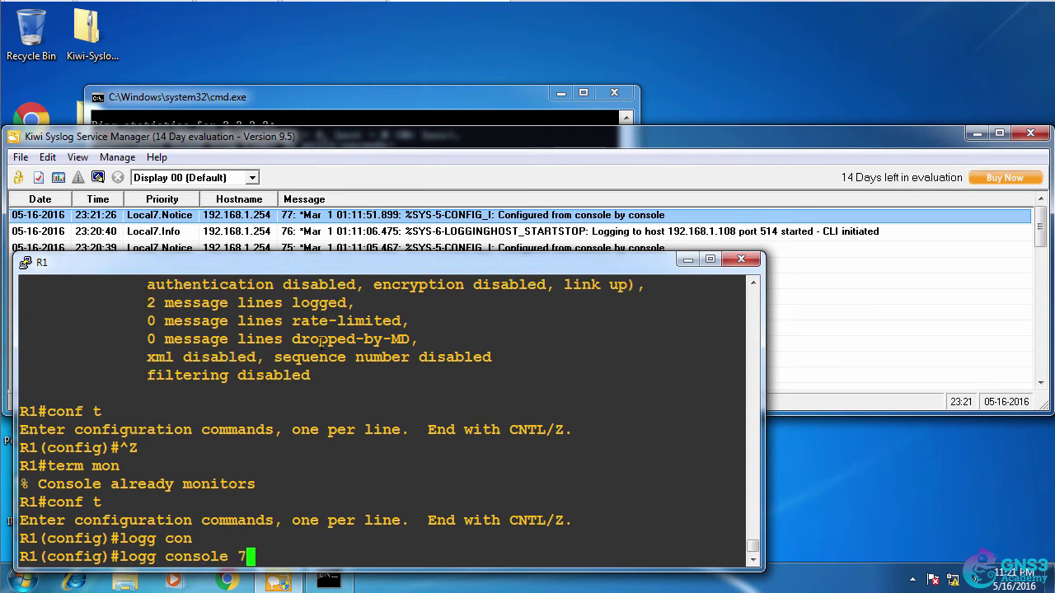
key("Return")
type("end")
key("Return")
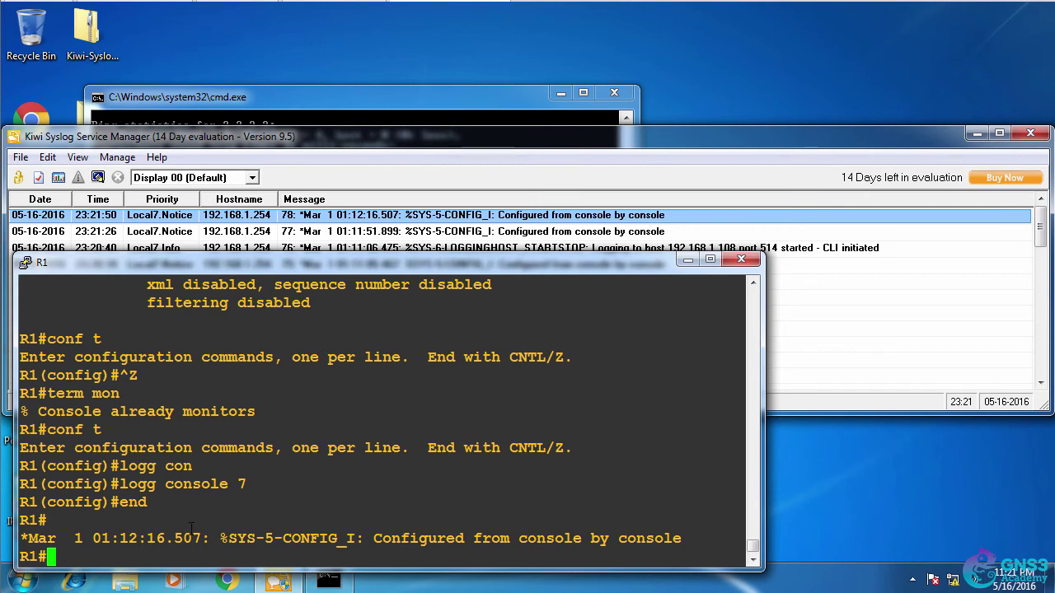
Highlight the new CONFIG_I console message and its Mar 1 timestamp
left_click_drag(192, 528, 700, 535)
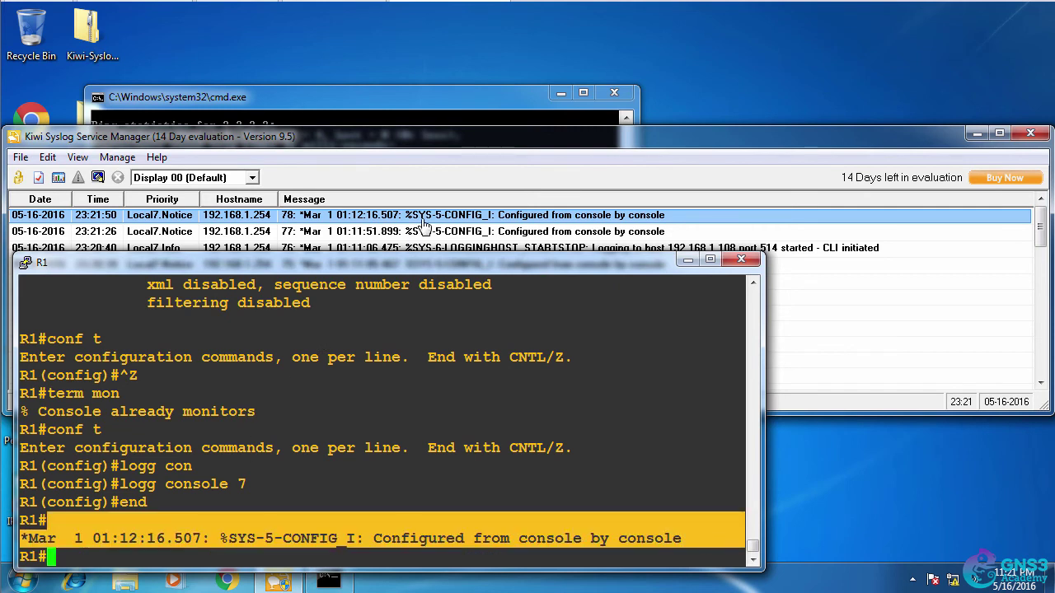
left_click(394, 345)
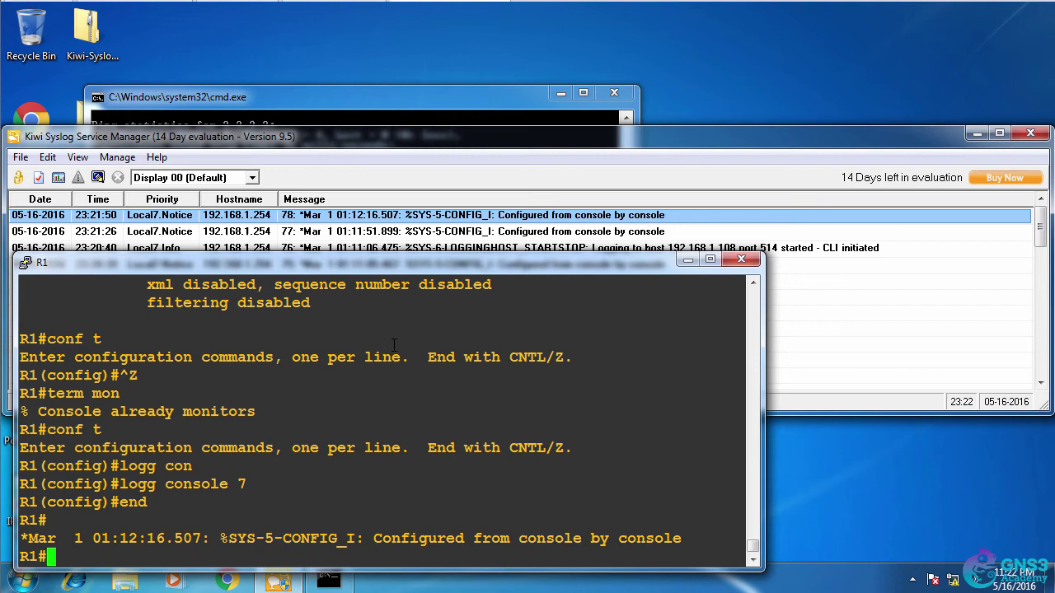
left_click_drag(22, 538, 219, 538)
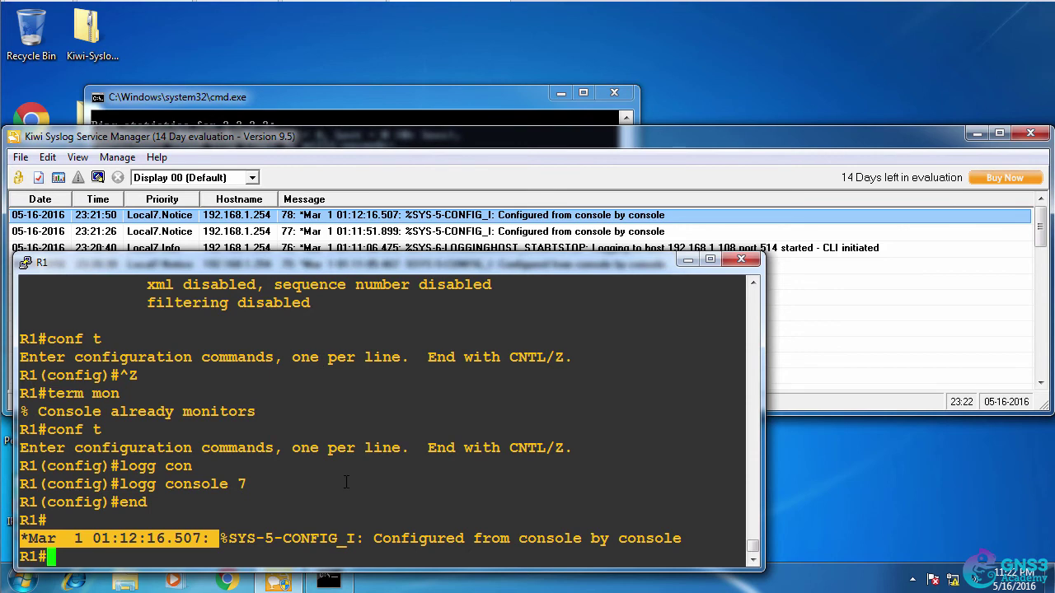
Show R1's clock, which reads Mar 1 2002
type("sh clock")
key("Return")
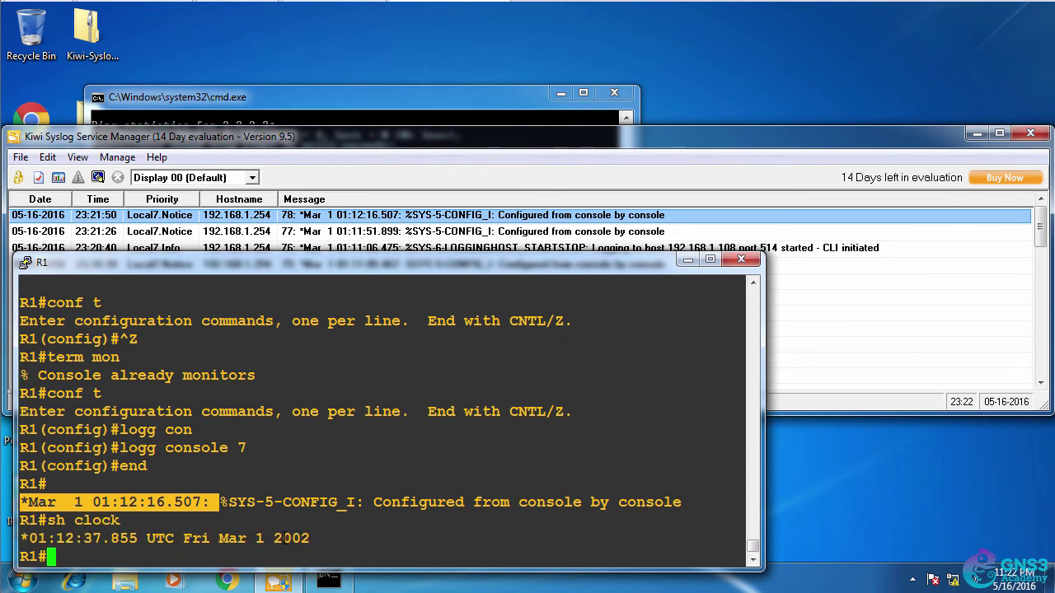
left_click_drag(326, 540, 30, 540)
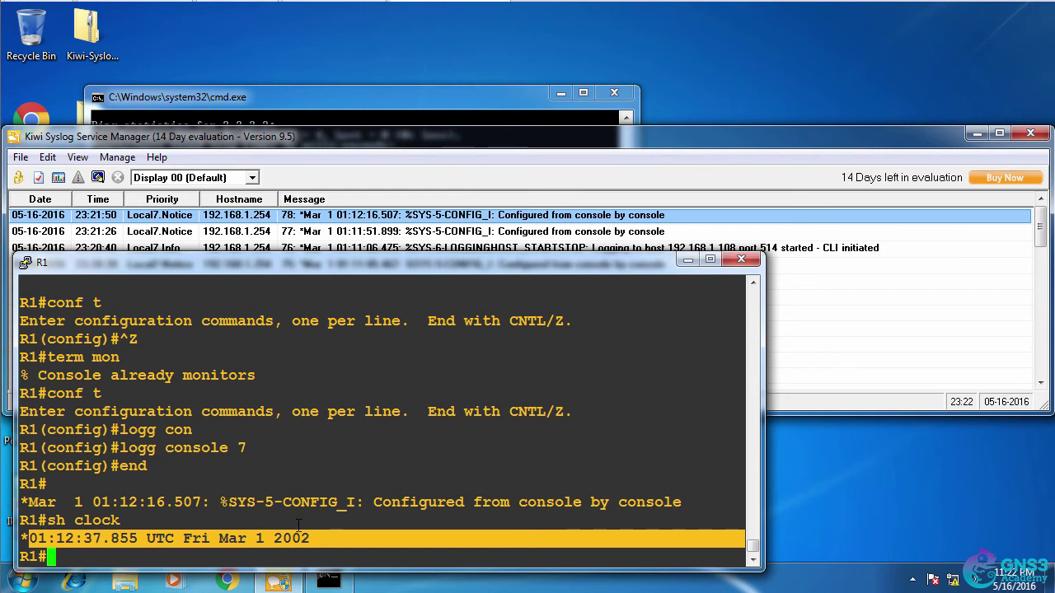
Set R1's clock to 11:22:00 16 May 2016 using ? help, then type show clock
type("clos")
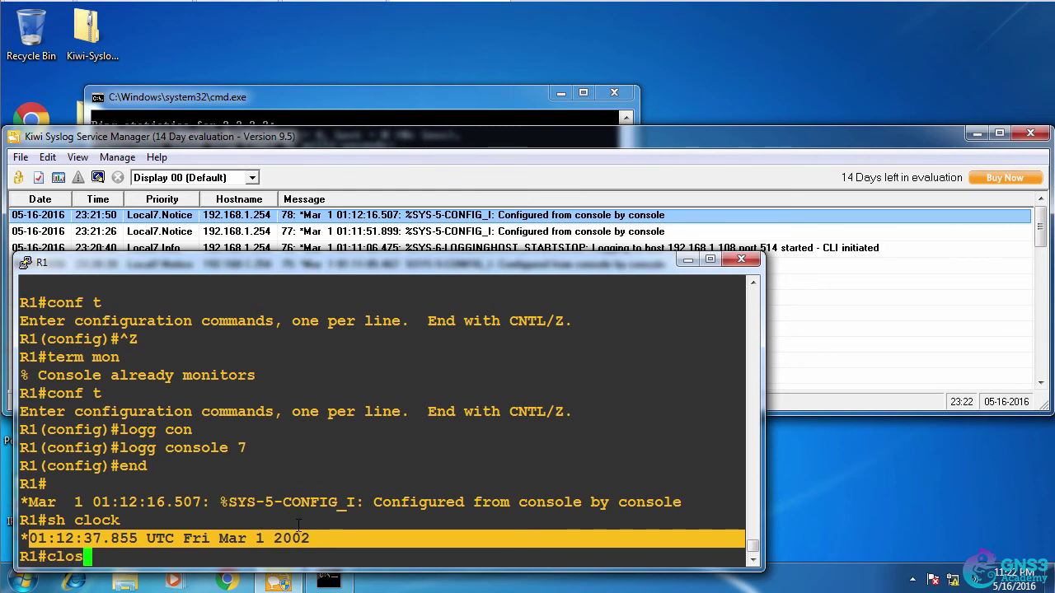
type("k ?")
type("set ?")
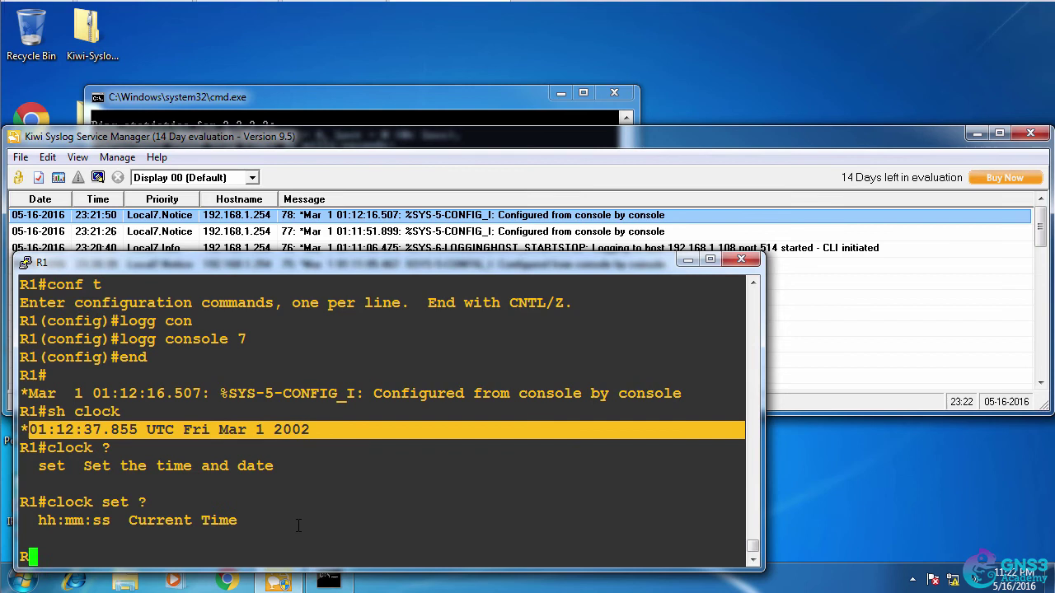
type("1")
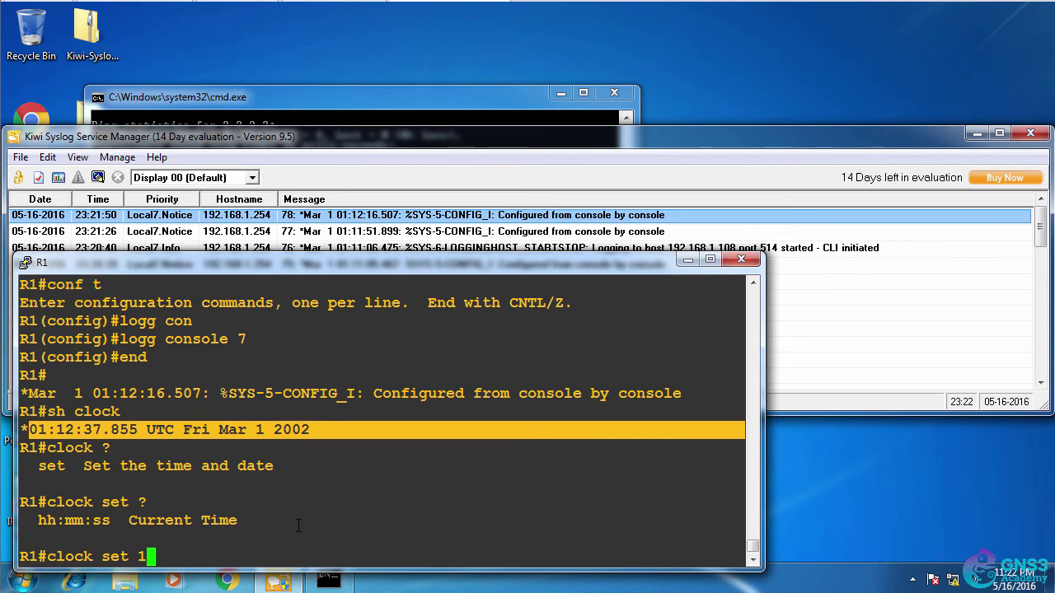
type("1:22:0-0")
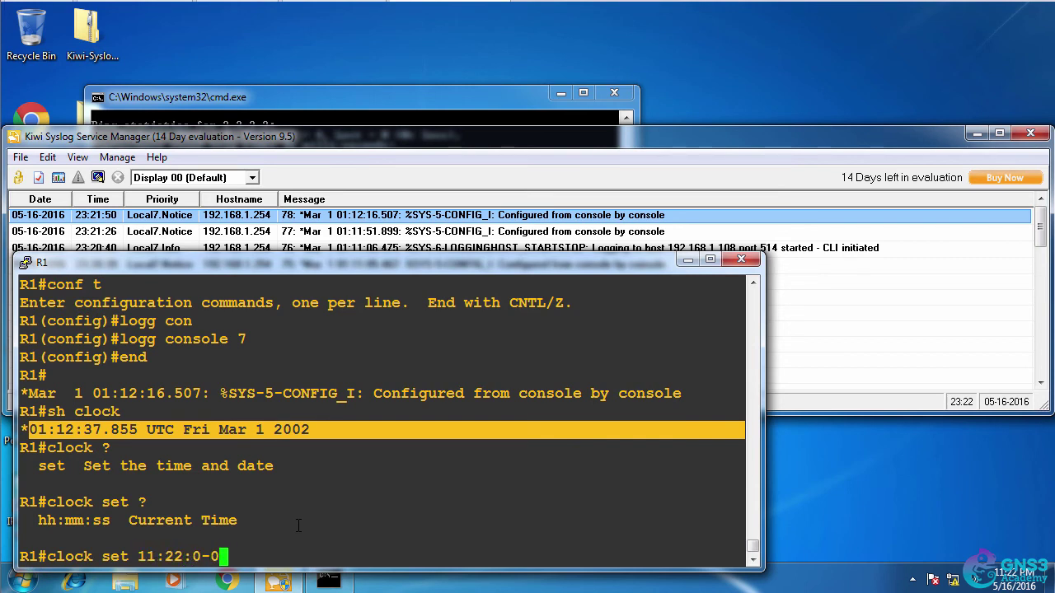
key("BackSpace")
key("BackSpace")
type("0 ?1")
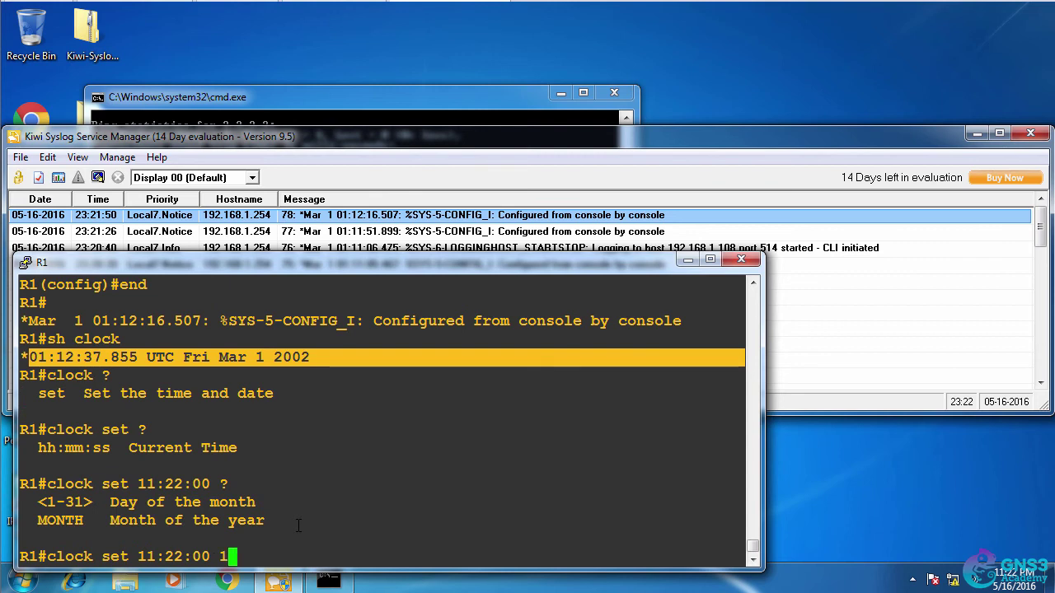
type("6 ?")
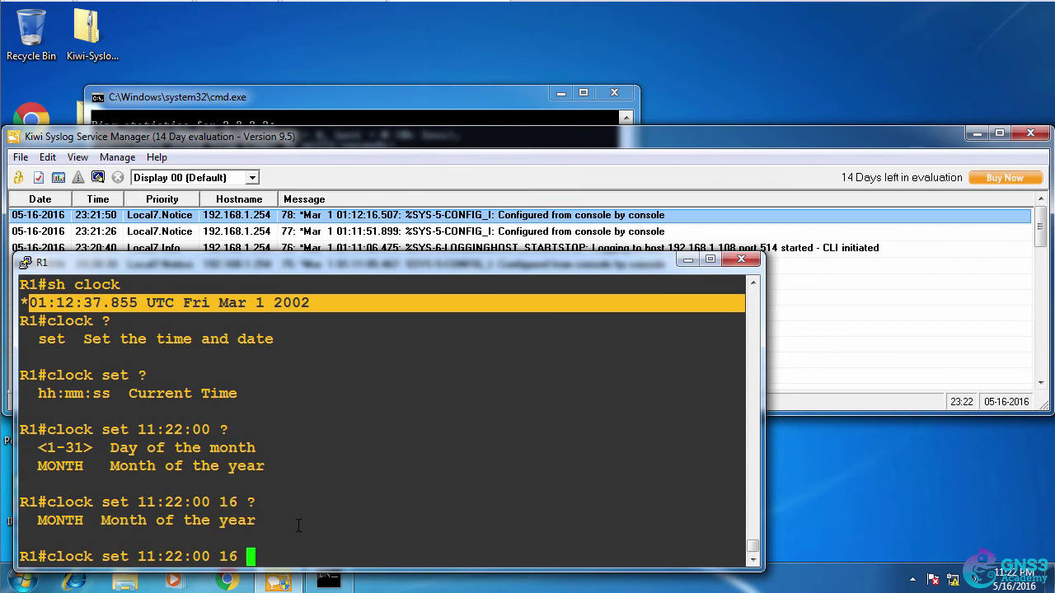
type("May 201")
type("5")
key("Return")
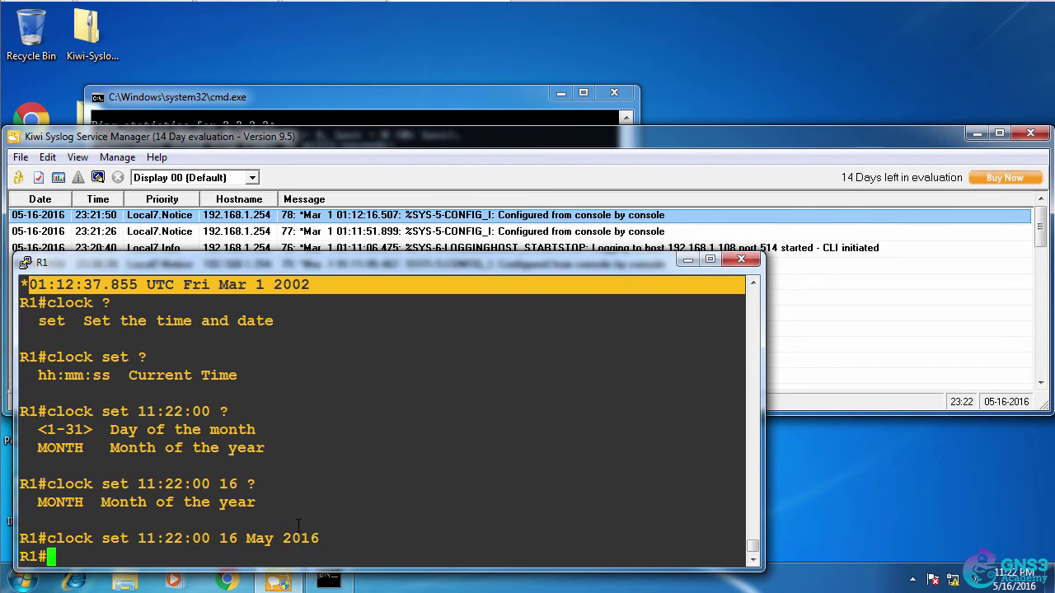
type("show clock")
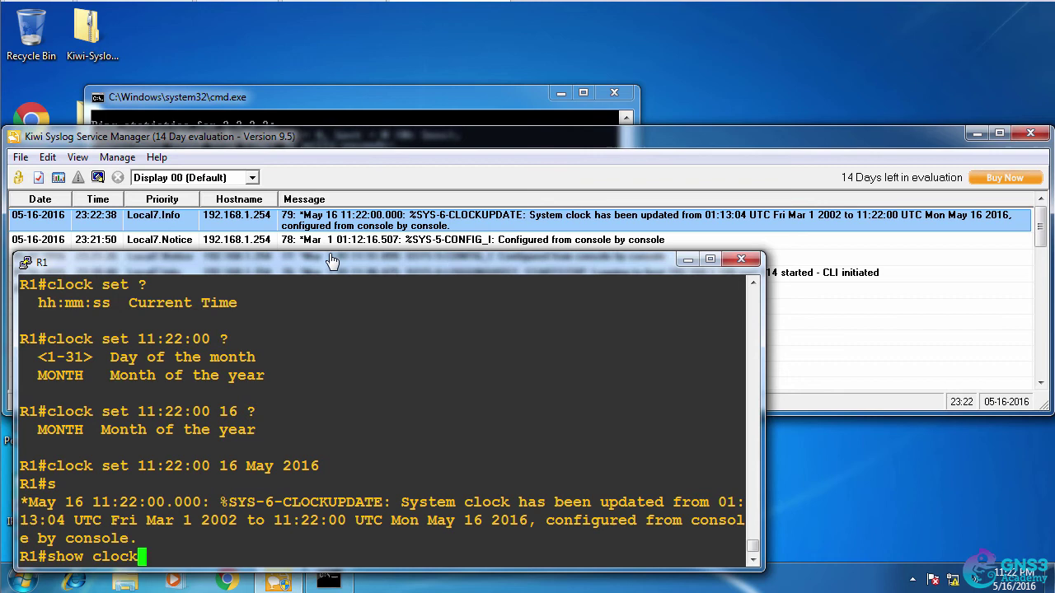
Check Kiwi's full log, shorten R1's console and highlight the two OSPF network LSA lines
key("super+Down")
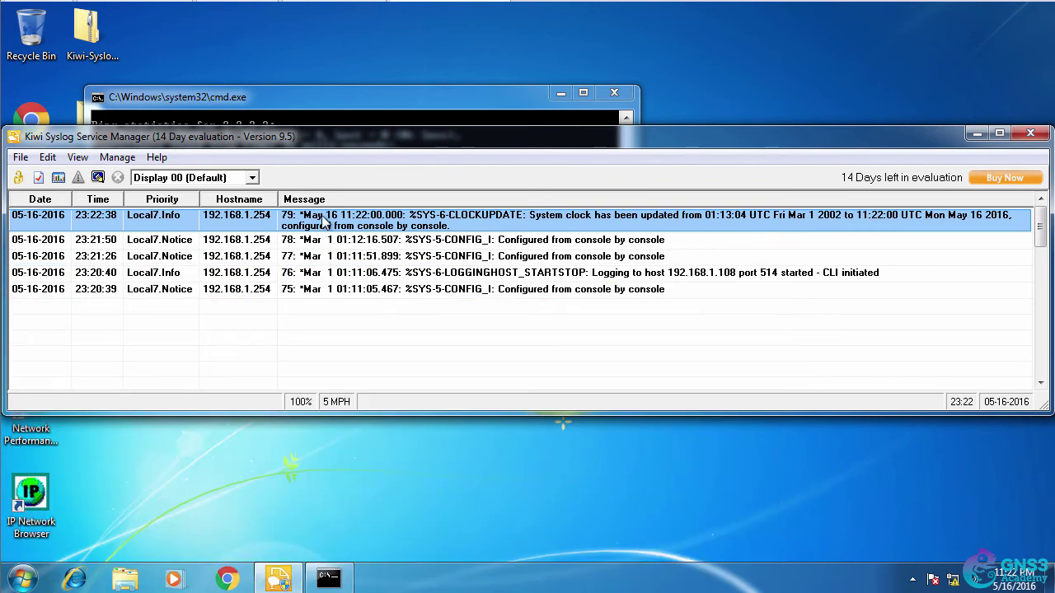
key("alt+Tab")
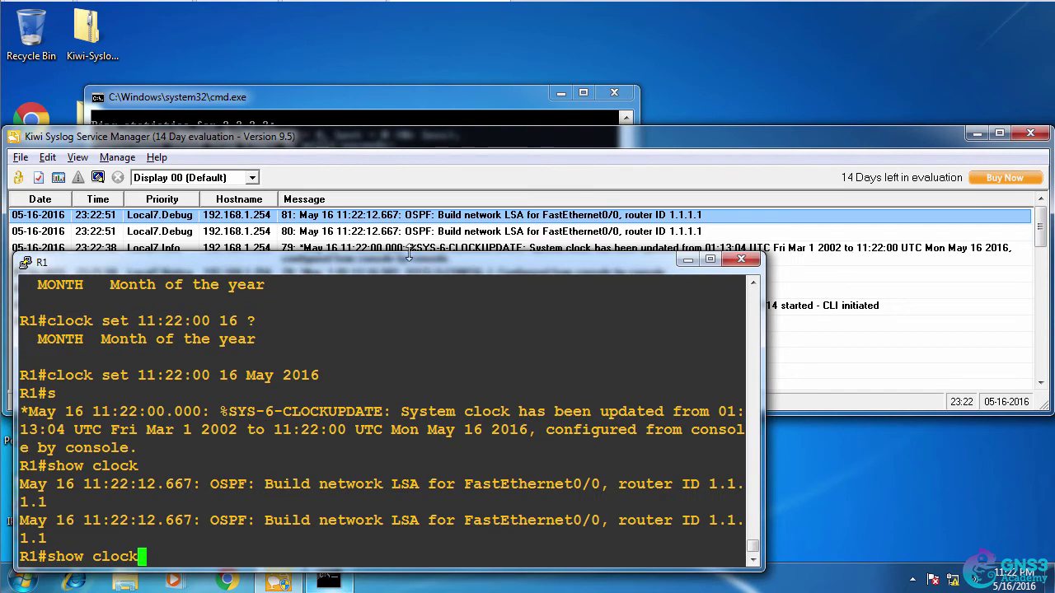
left_click_drag(409, 255, 413, 283)
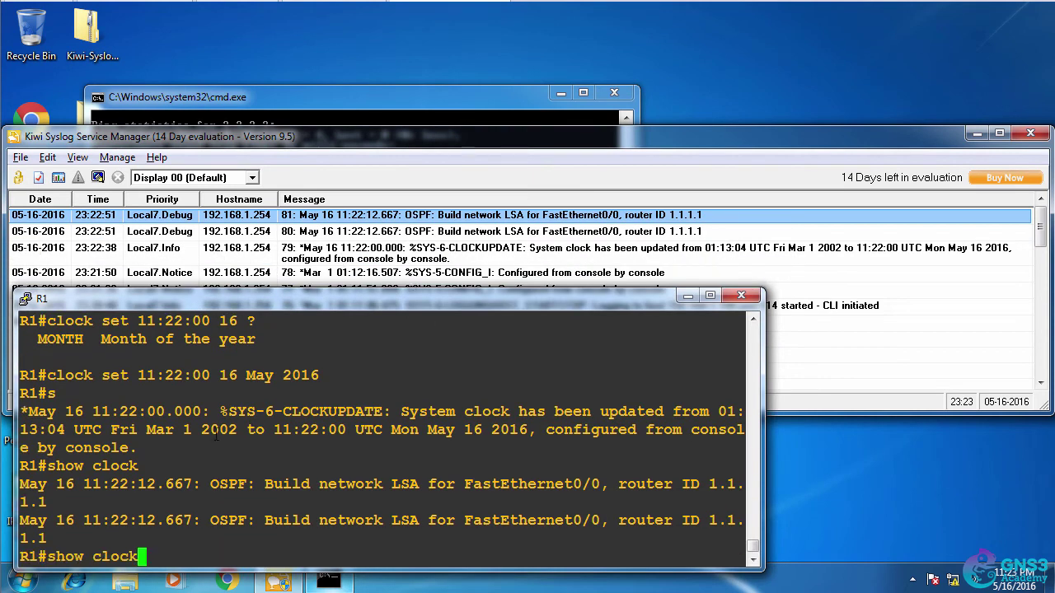
left_click_drag(65, 466, 513, 542)
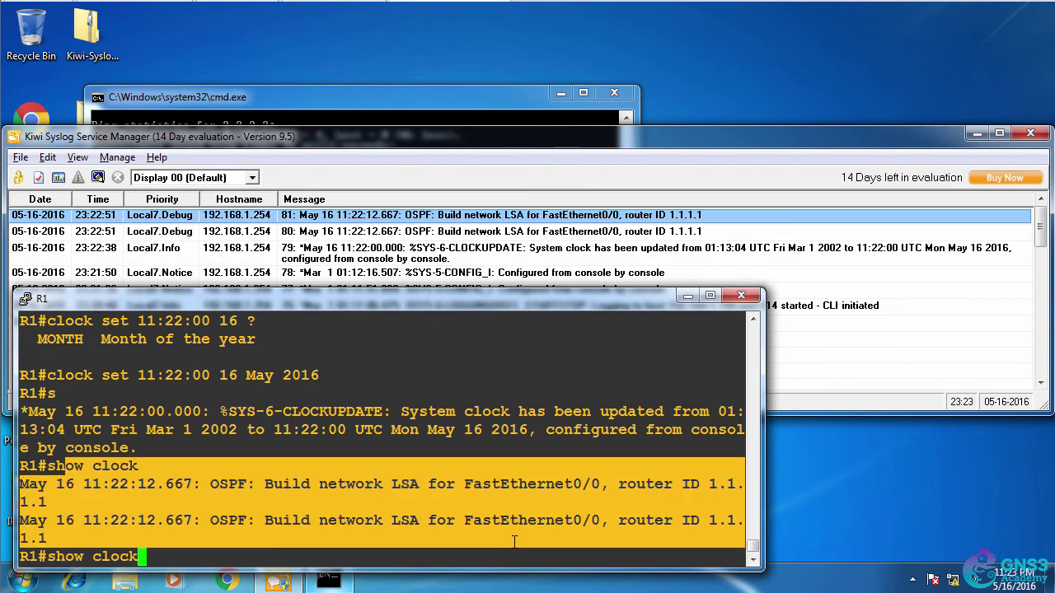
Run show debug on R1 and highlight that OSPF adjacency events debugging is on
key("BackSpace")
key("BackSpace")
key("BackSpace")
key("BackSpace")
key("BackSpace")
key("BackSpace")
key("BackSpace")
key("BackSpace")
key("BackSpace")
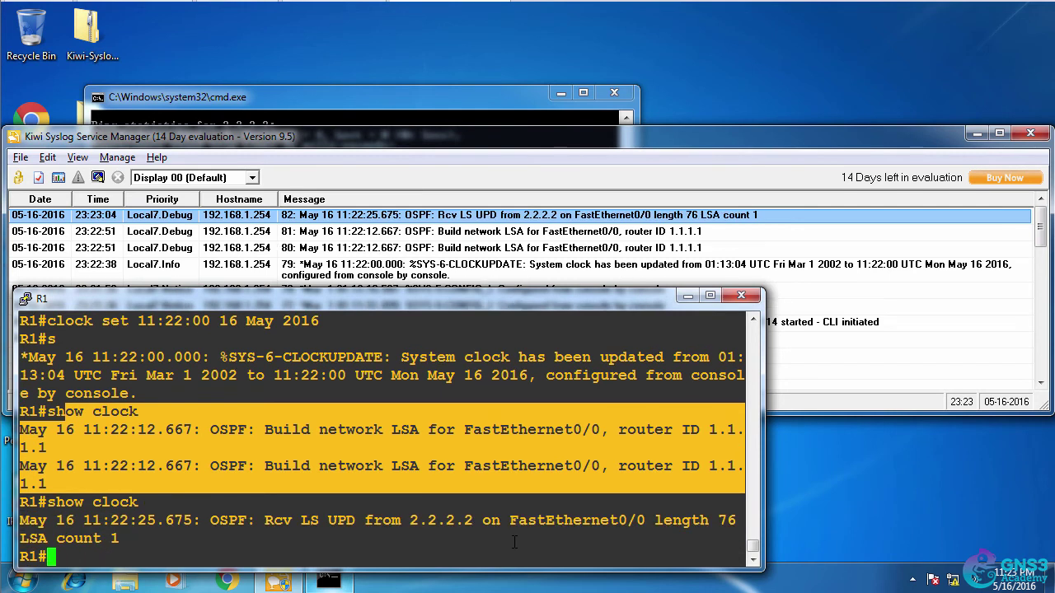
type("gw")
key("BackSpace")
key("BackSpace")
key("BackSpace")
type("sh e")
key("BackSpace")
type("debug")
key("Return")
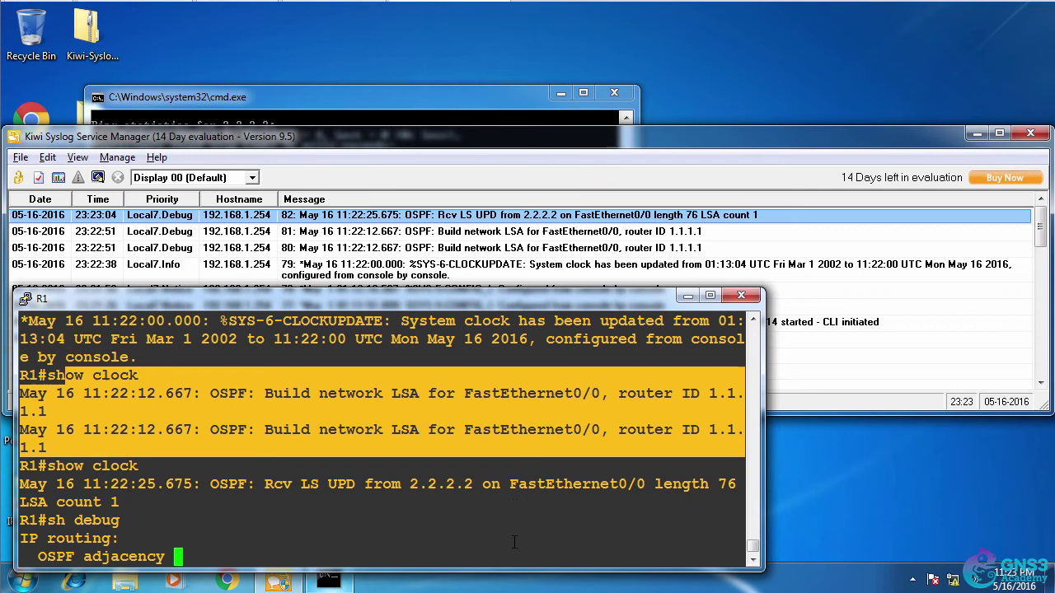
left_click_drag(58, 429, 495, 463)
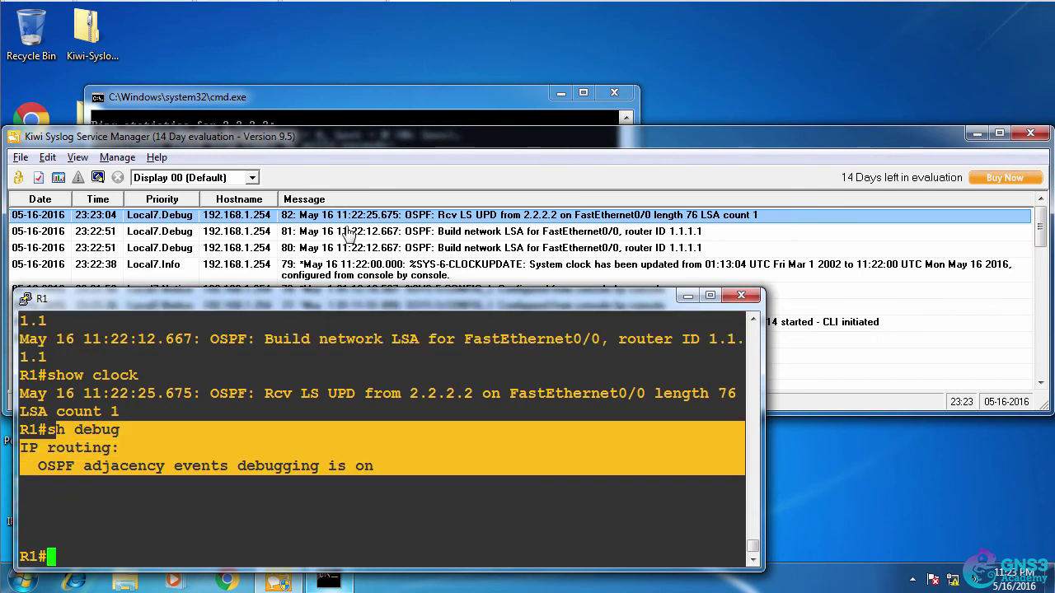
left_click(353, 412)
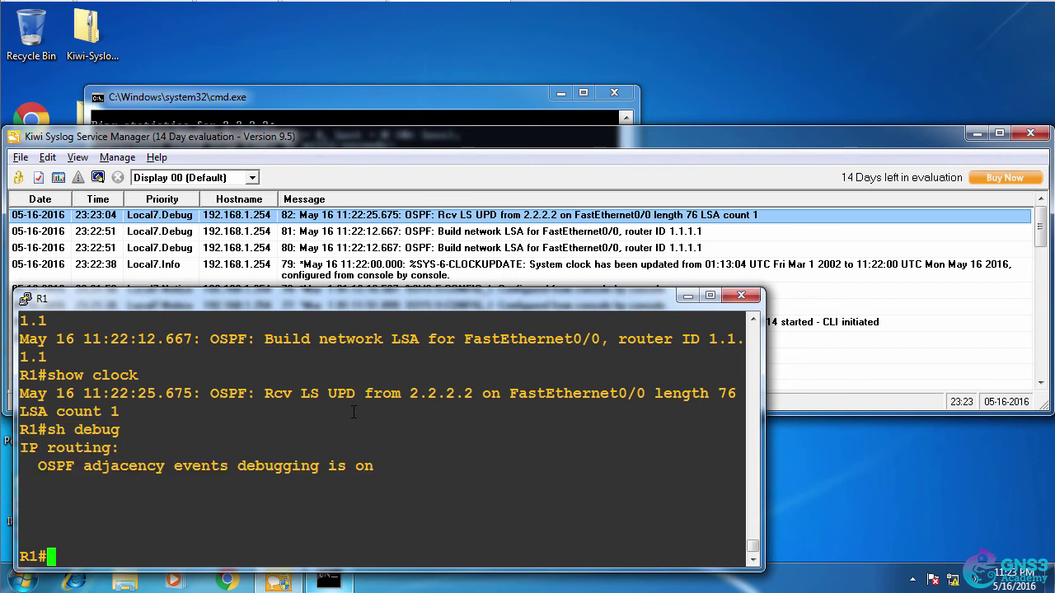
Run sh run | include log on R1 and highlight the service timestamps log datetime msec line
type("sh run | ")
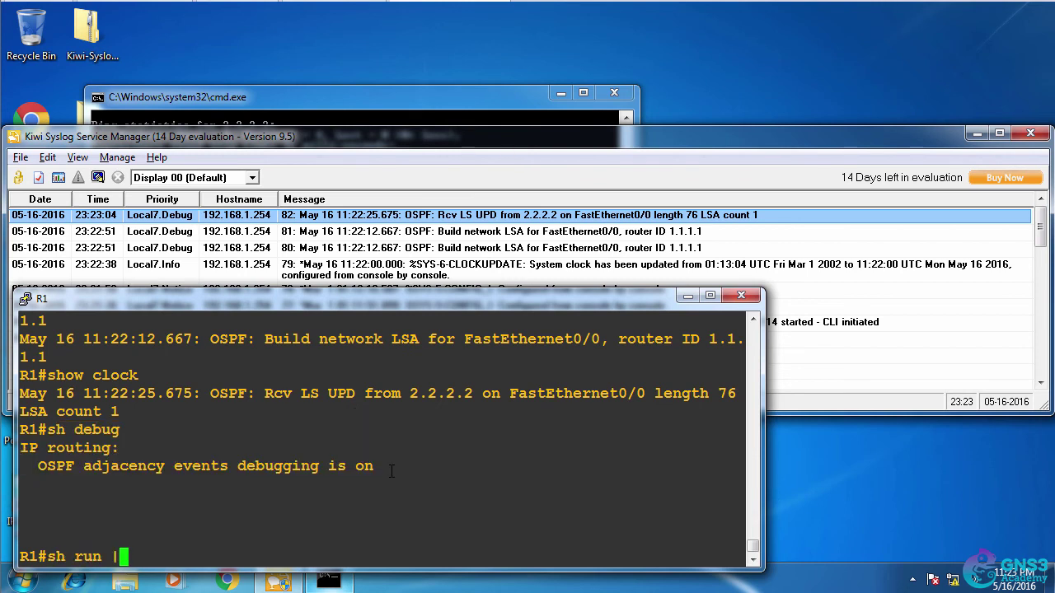
type("i")
key("Tab")
type("l")
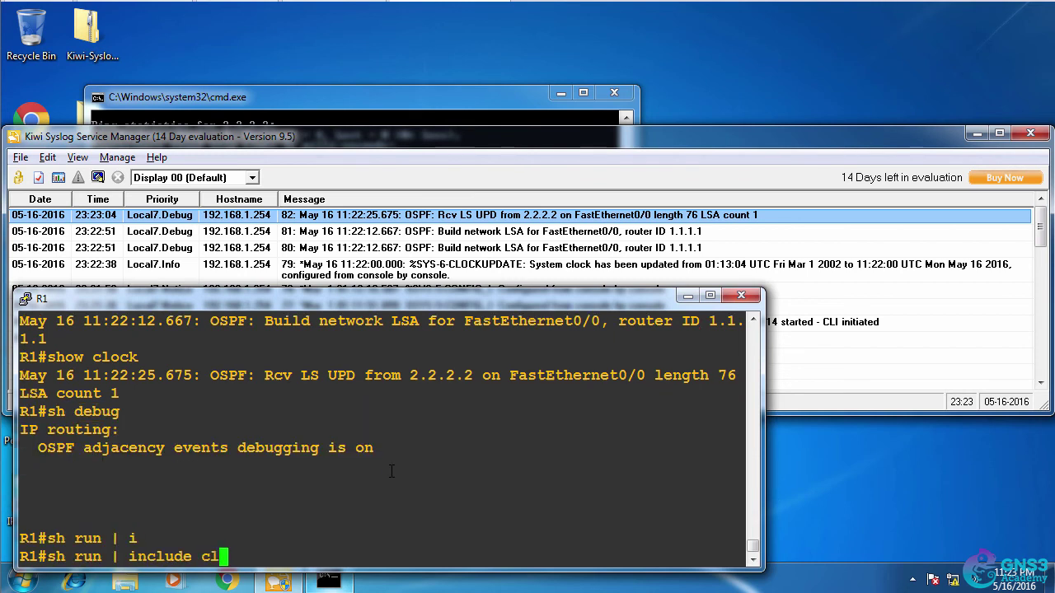
type("og")
key("Return")
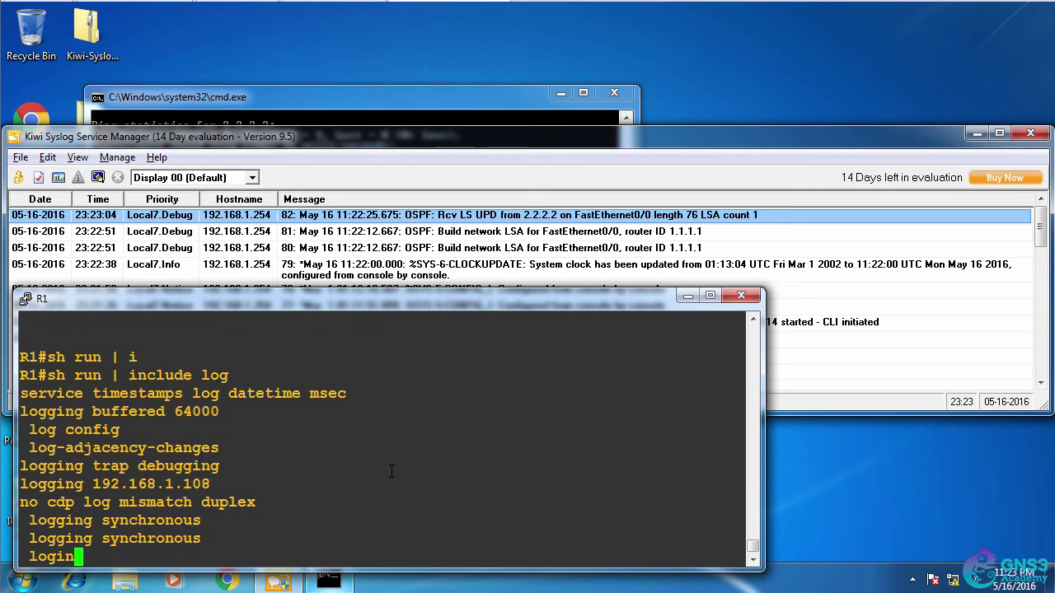
left_click_drag(20, 377, 376, 377)
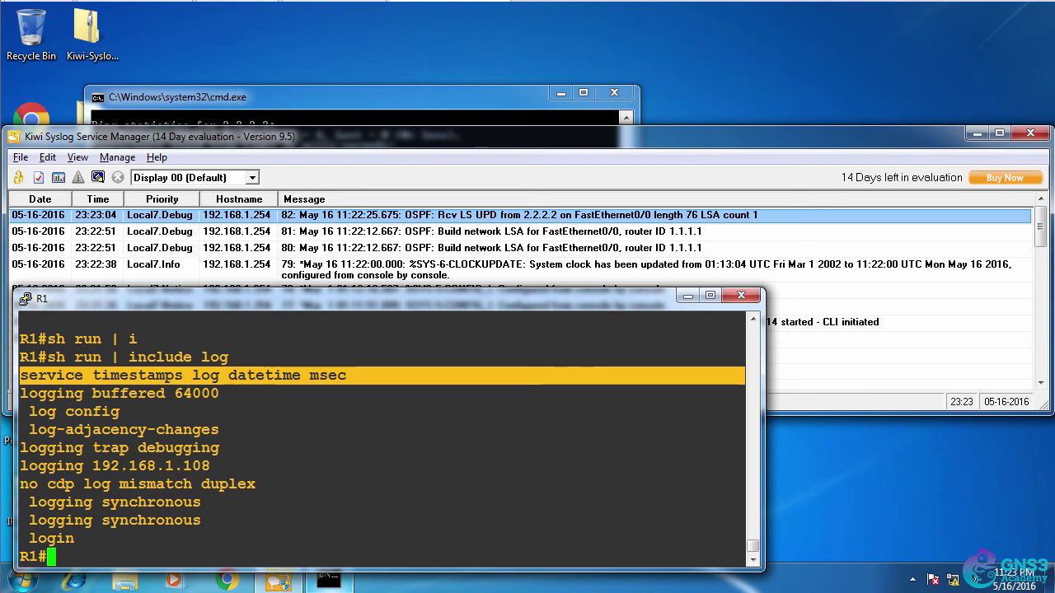
Shut and no-shut R2's FastEthernet0/0, then view R1's OSPF debug output in its console
key("alt+Tab")
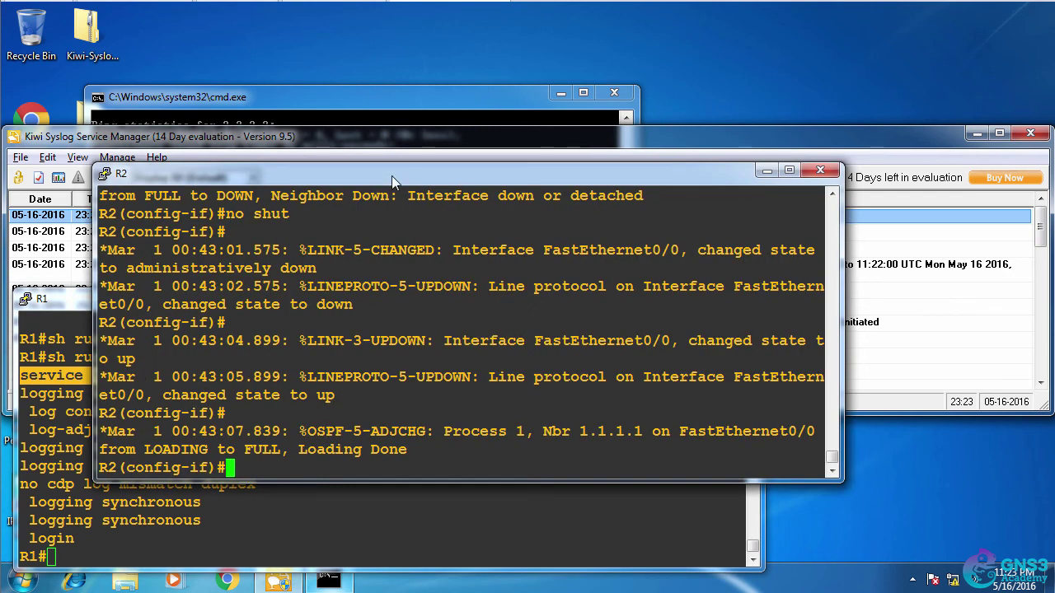
left_click_drag(537, 148, 568, 180)
type("shut")
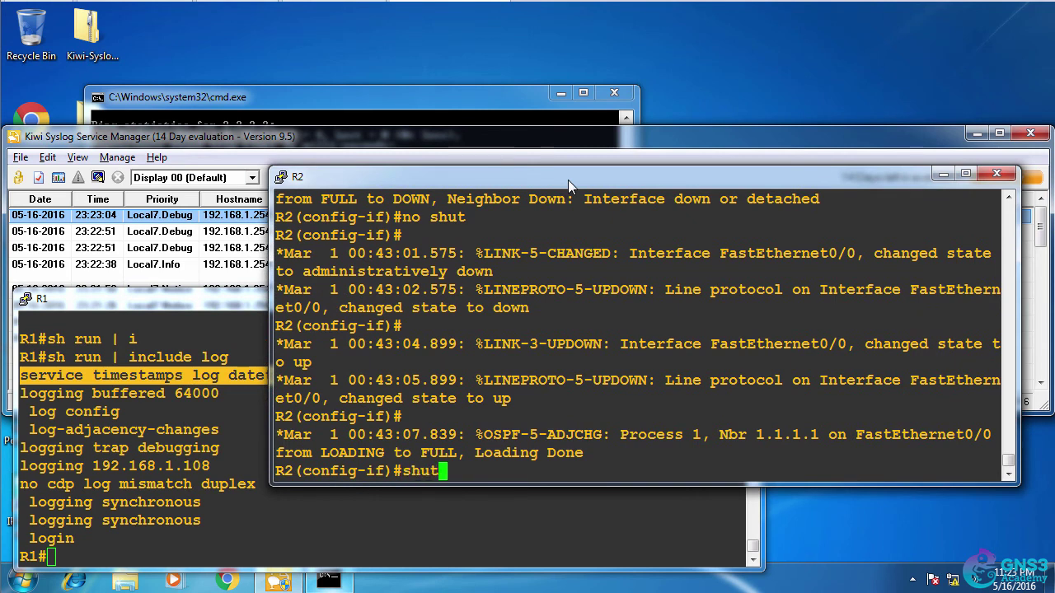
key("Return")
left_click_drag(568, 180, 582, 299)
type("no shut")
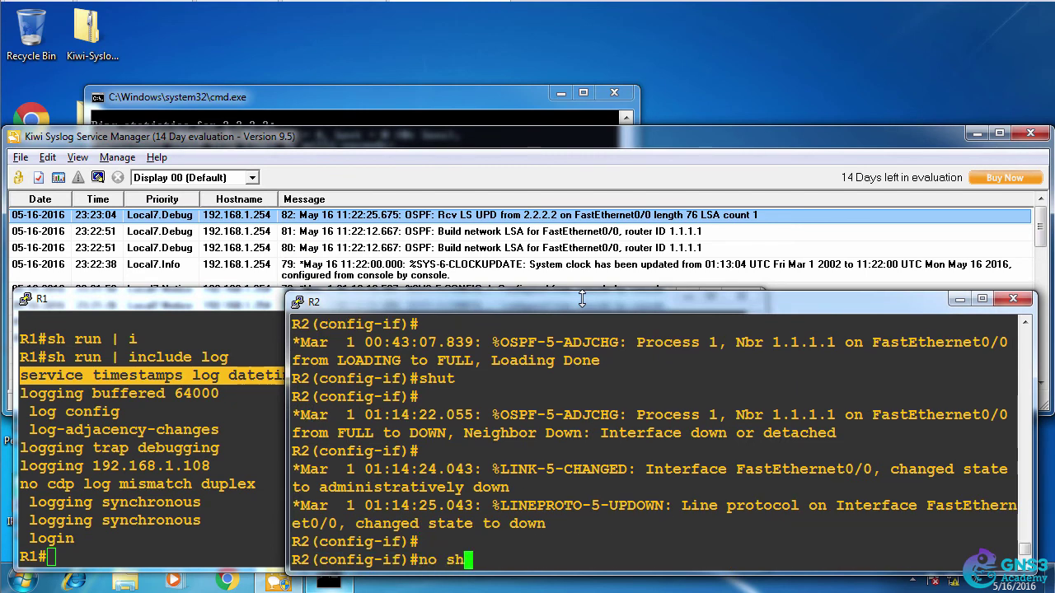
key("Return")
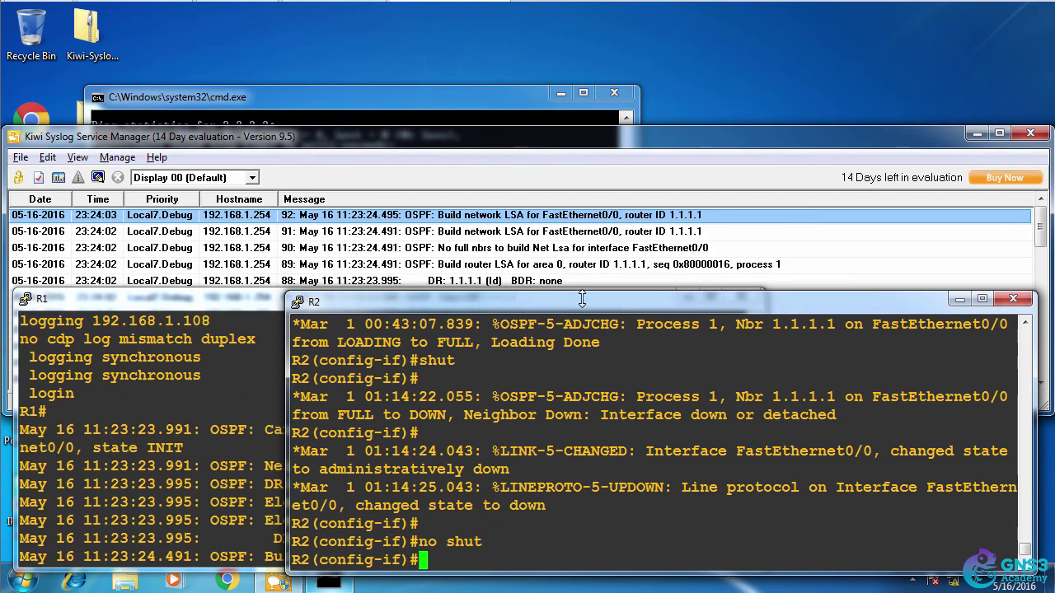
left_click(75, 492)
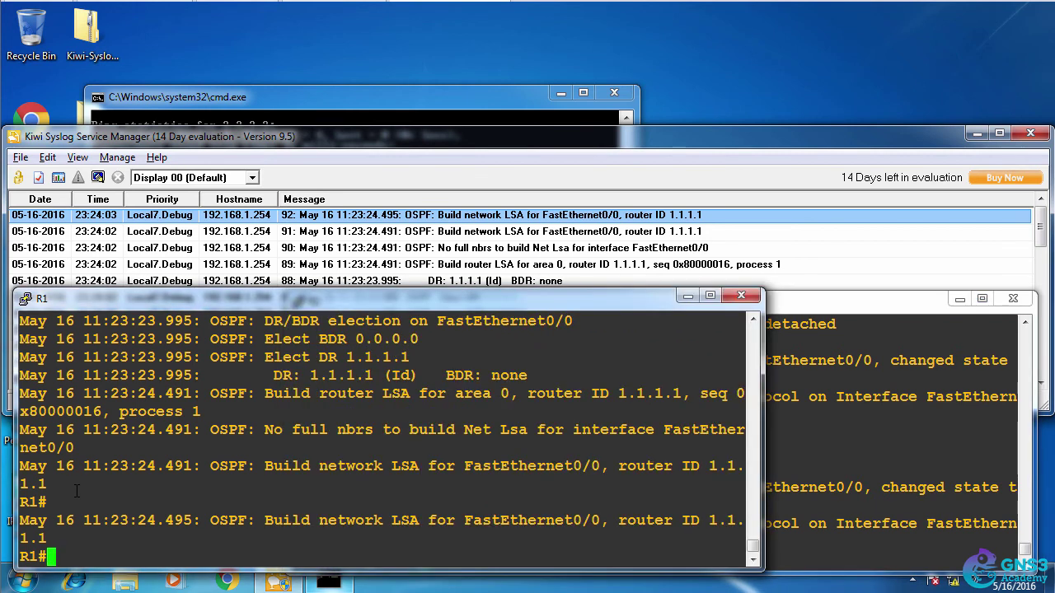
Stretch the Kiwi Syslog message list to full height and select newest entry 127, showing the DR/BDR election
left_click(447, 176)
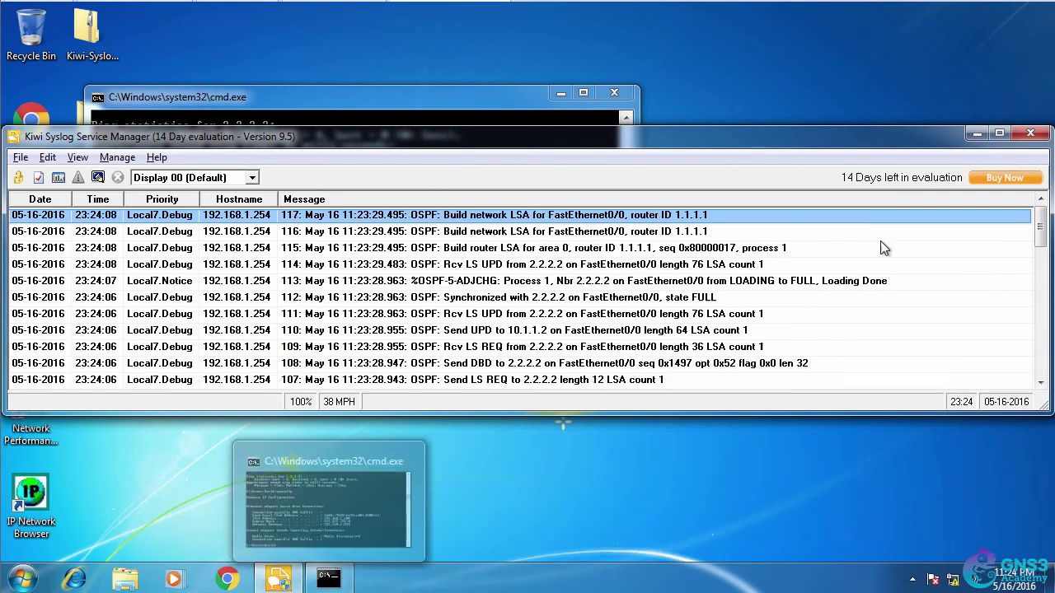
left_click(620, 248)
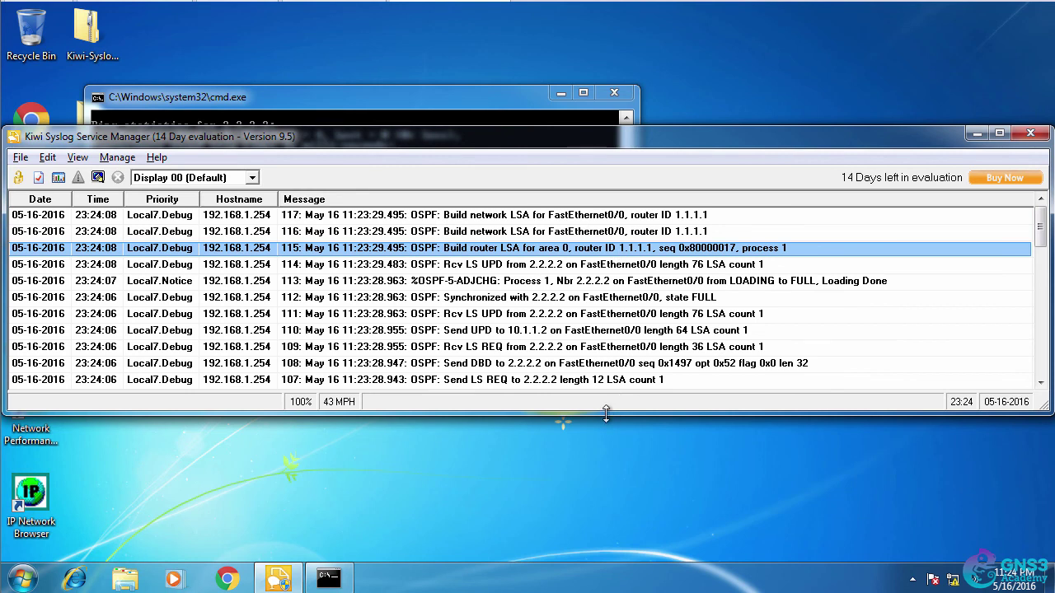
left_click_drag(612, 412, 633, 586)
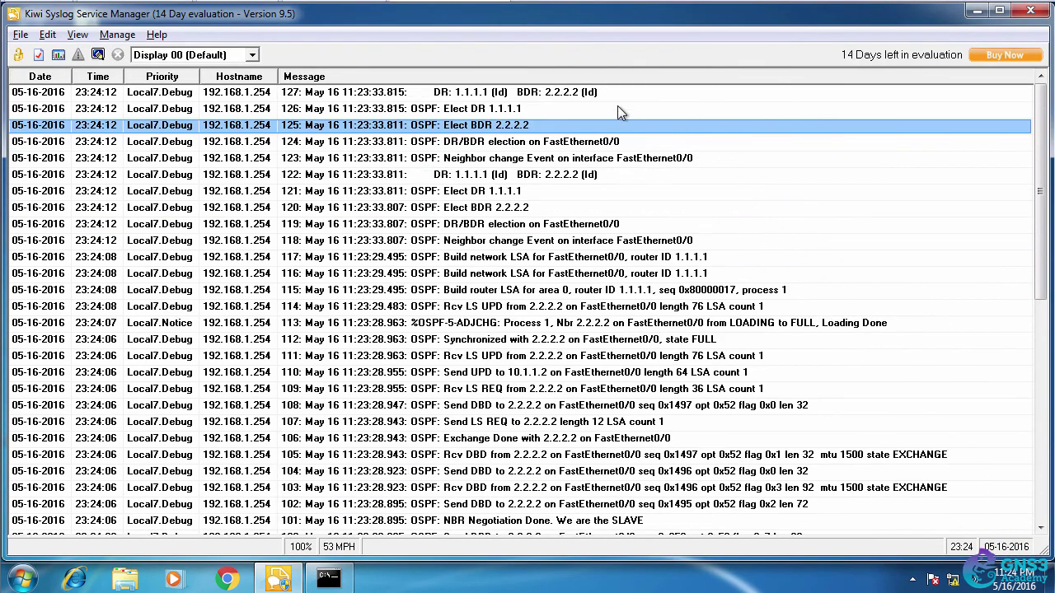
left_click(614, 95)
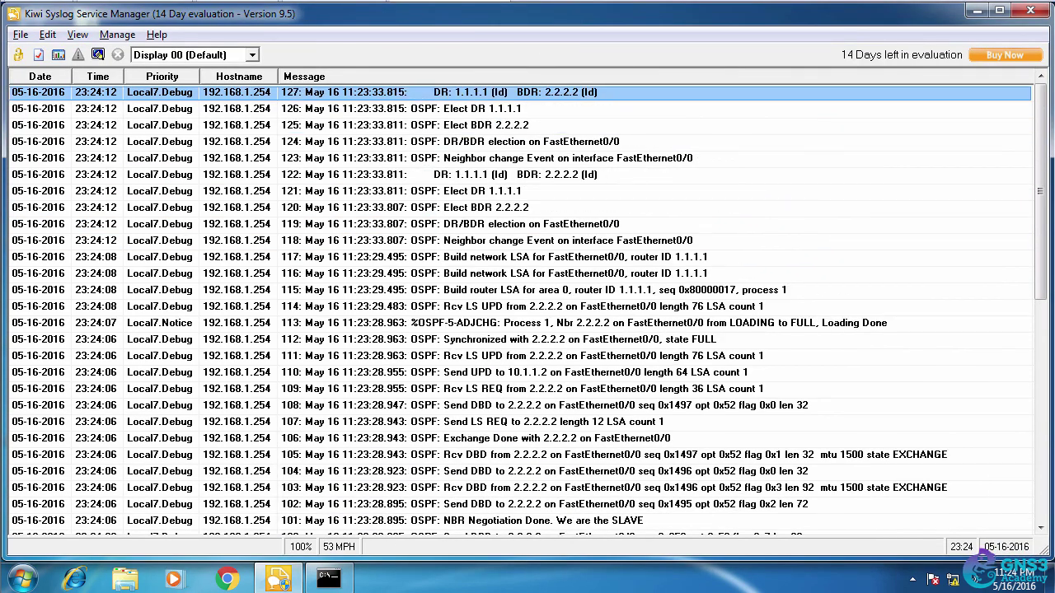
key("alt+Tab")
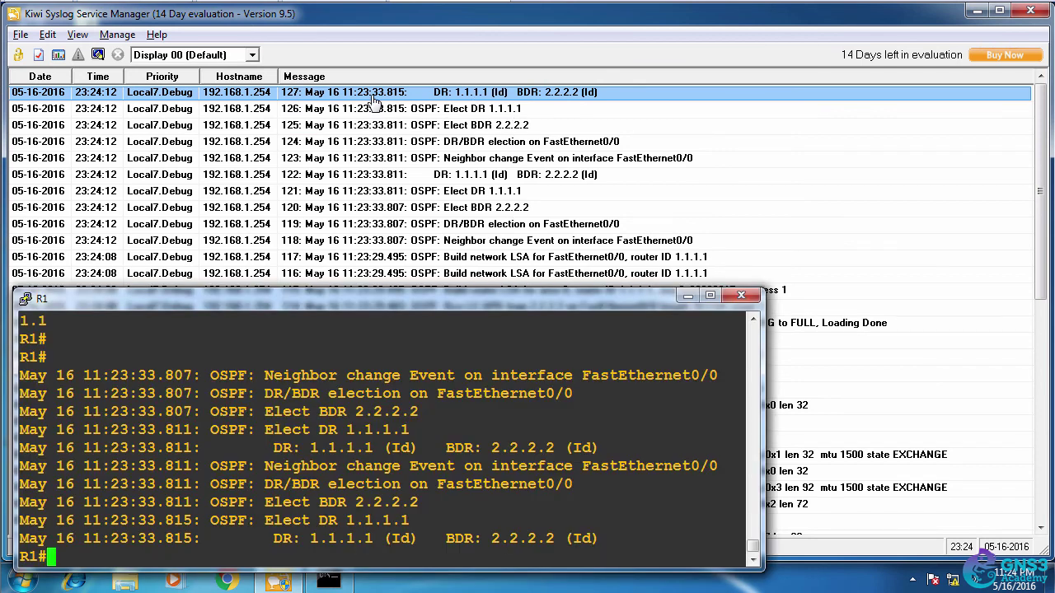
key("alt+Tab")
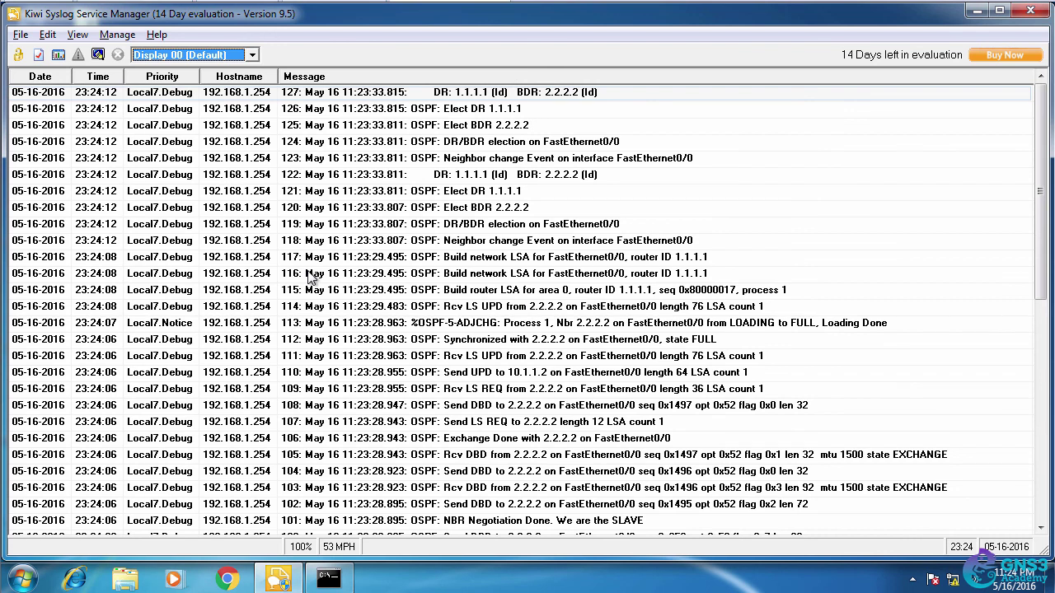
left_click(117, 37)
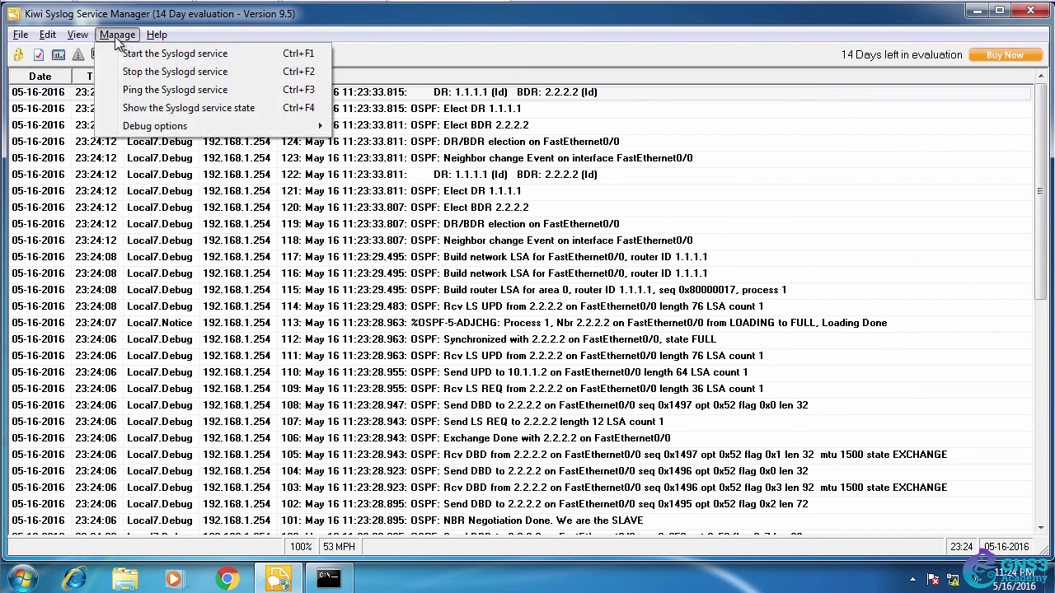
left_click(117, 38)
left_click(157, 34)
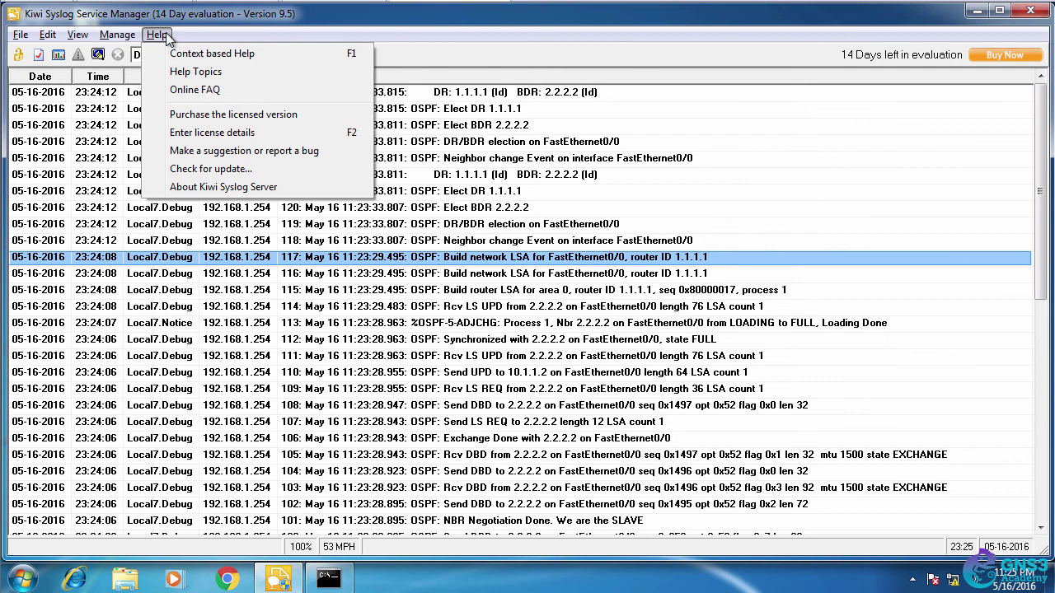
left_click(198, 72)
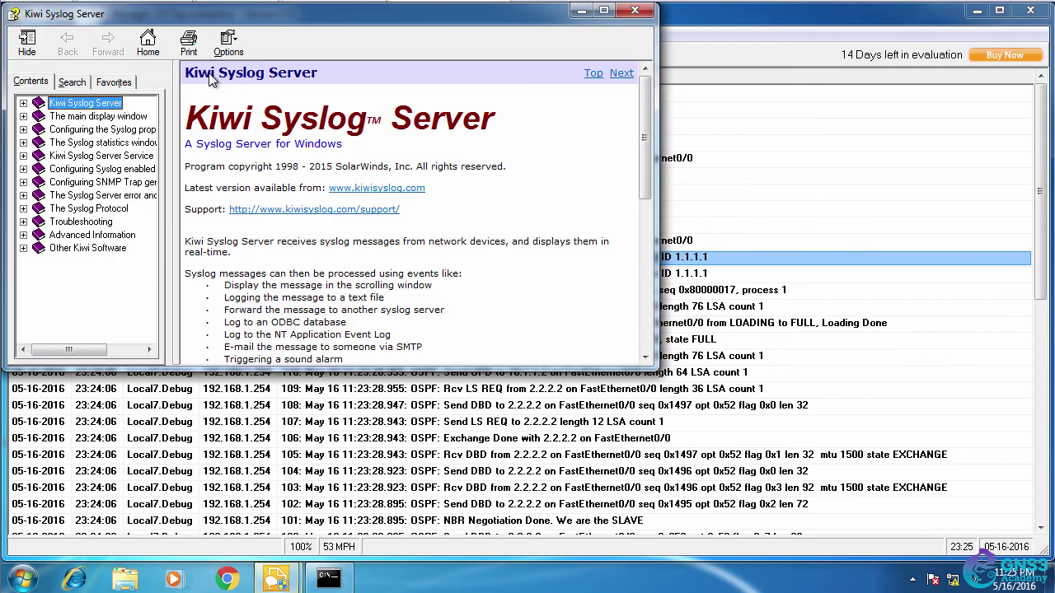
left_click_drag(260, 17, 544, 141)
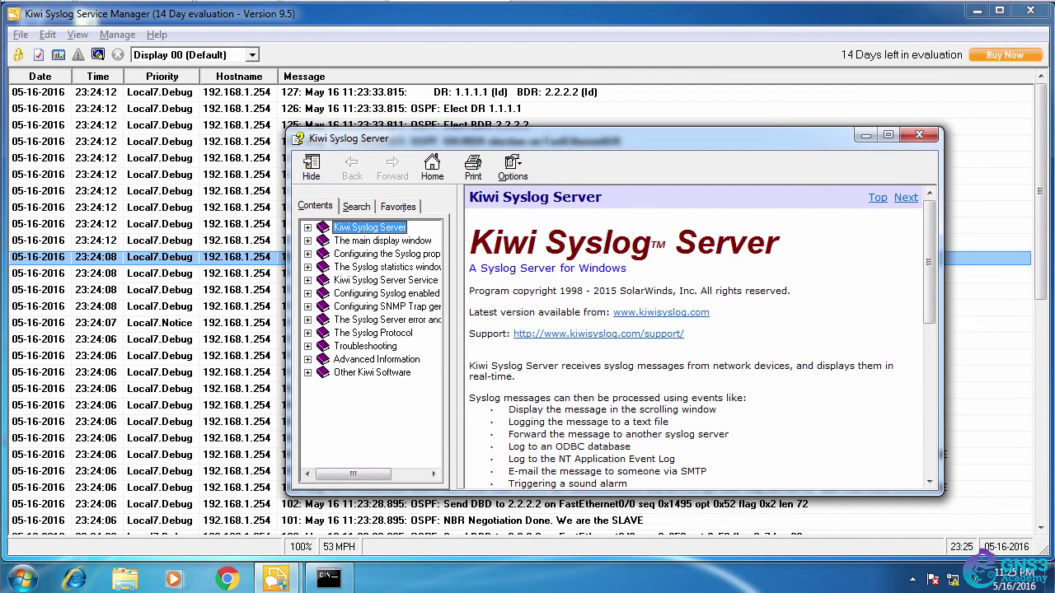
left_click(507, 39)
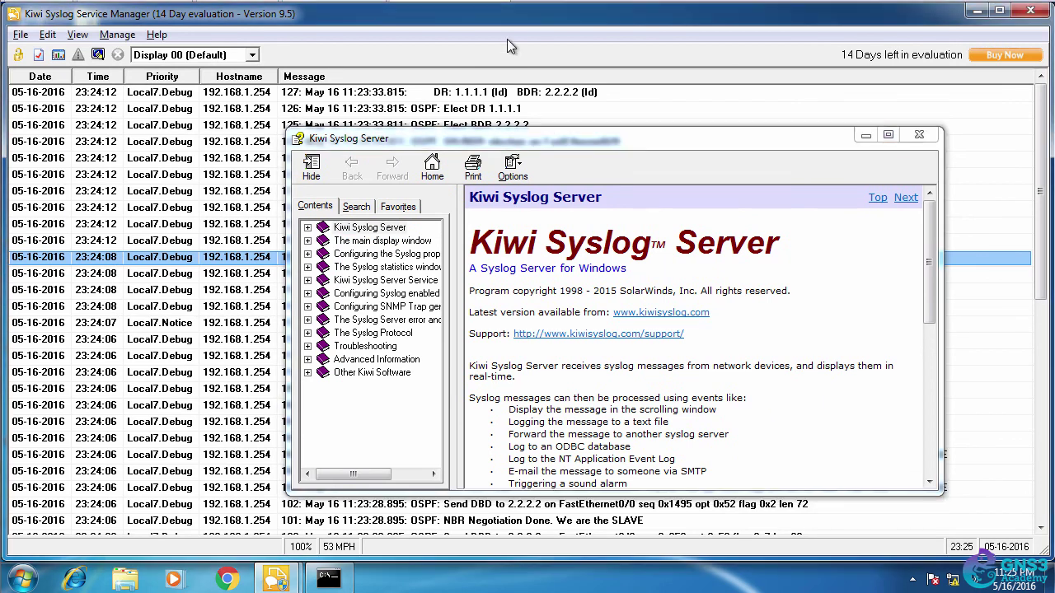
left_click(919, 135)
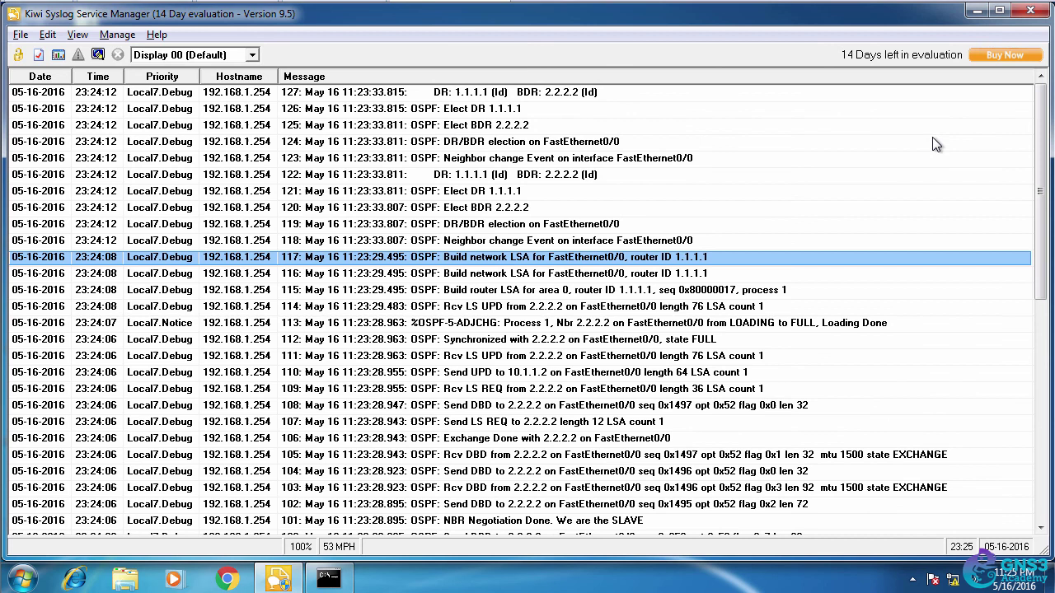